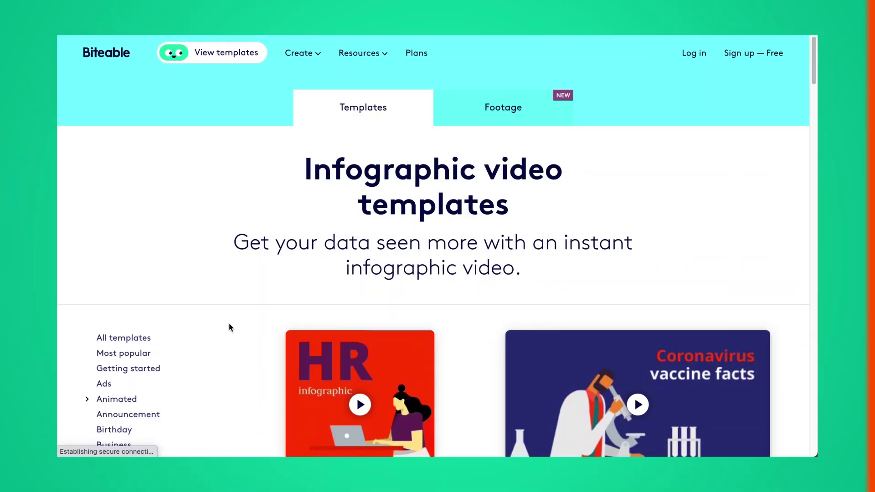
- Scroll the infographic gallery and start editing the HR Infographic template
scroll(229, 324, "down", 10)
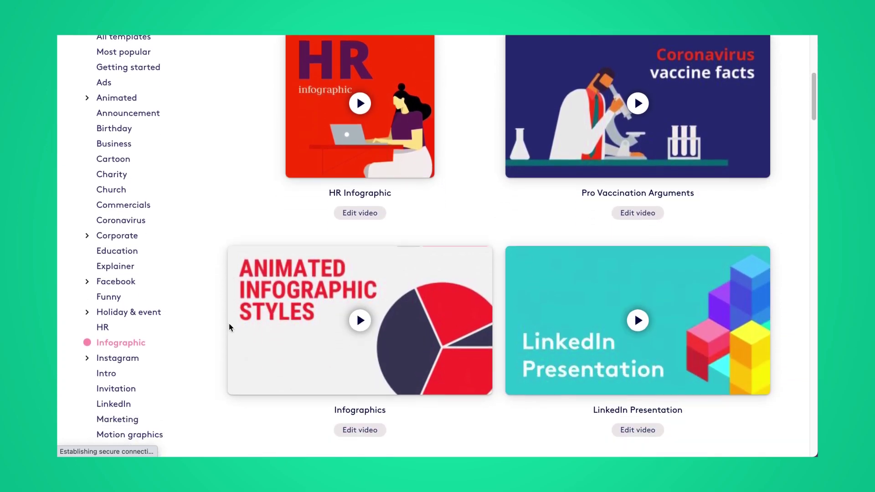
scroll(228, 324, "down", 3)
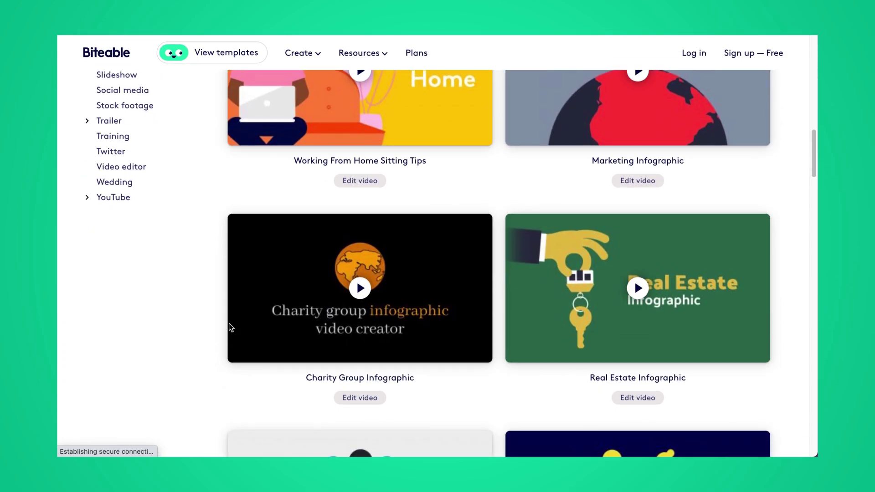
scroll(229, 324, "up", 20)
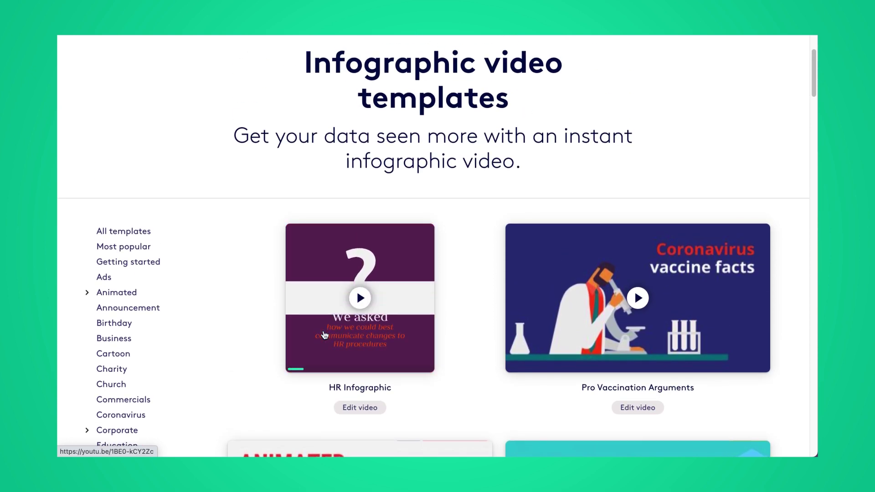
left_click(354, 407)
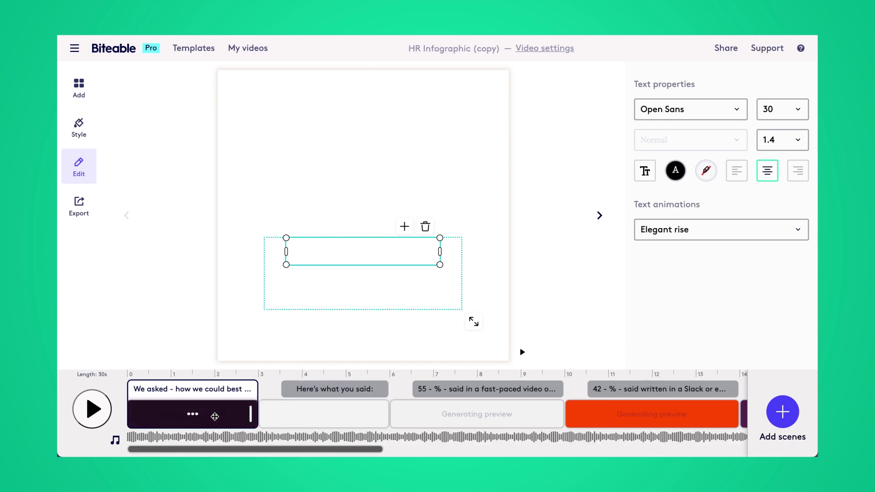
- Replace the opening scene's 'We asked' heading with 'Are you curious'
left_click(215, 417)
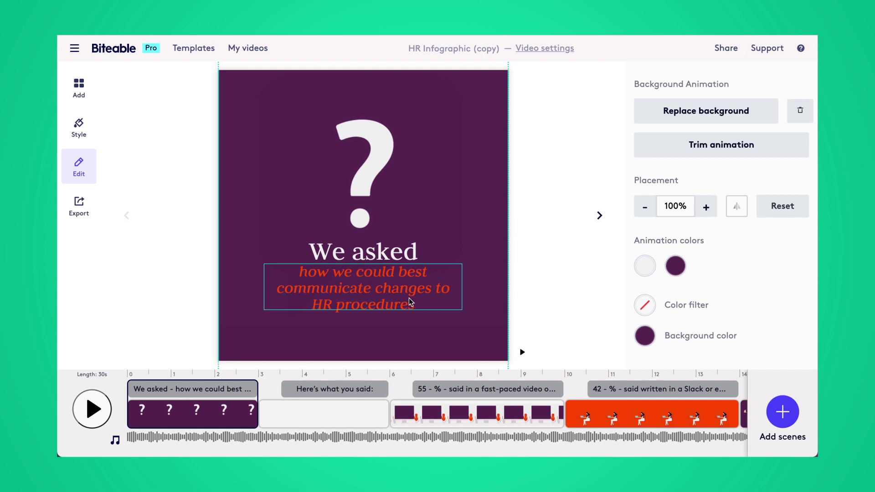
left_click(395, 256)
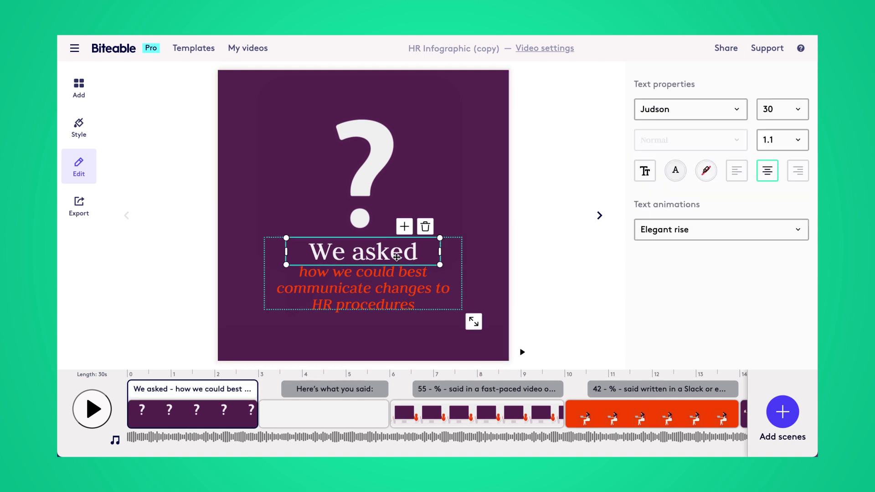
left_click(396, 256)
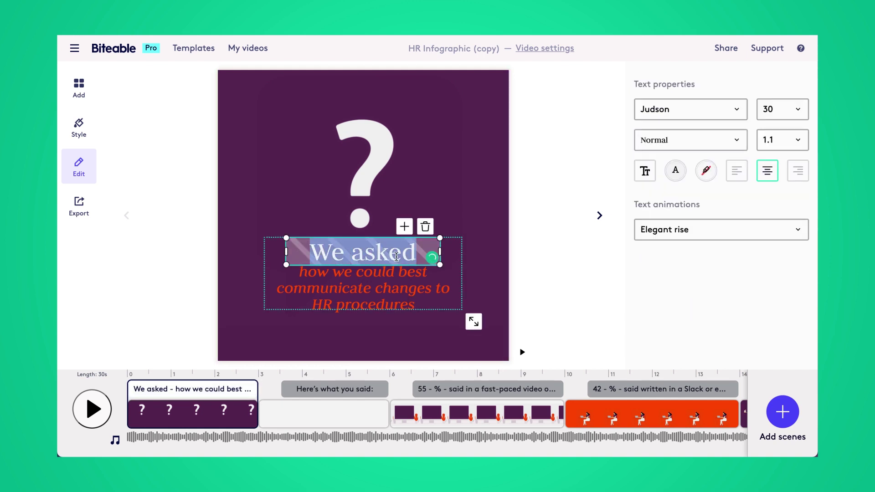
type("Are you curious")
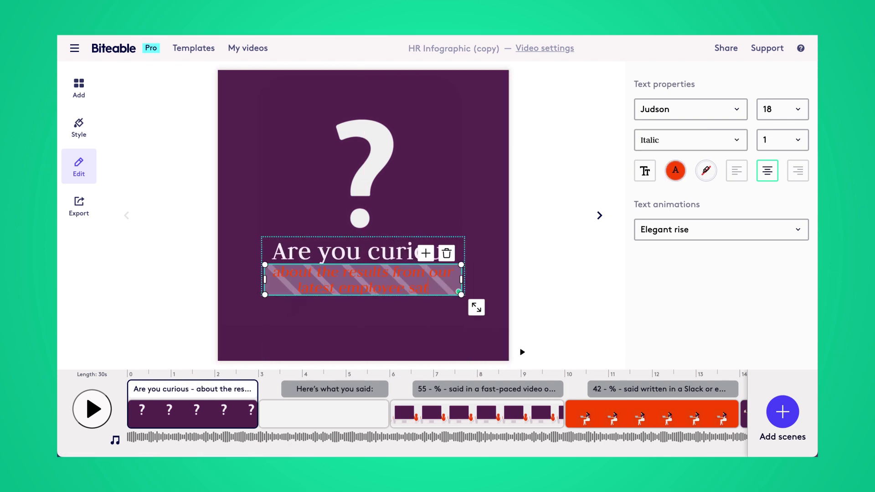
left_click(367, 330)
left_click(337, 414)
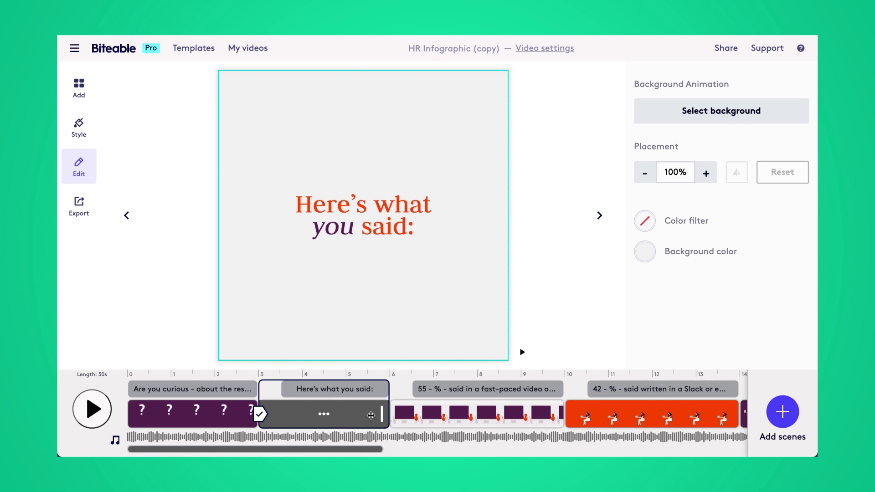
- Change the third scene's large 55 figure to 95
left_click(450, 418)
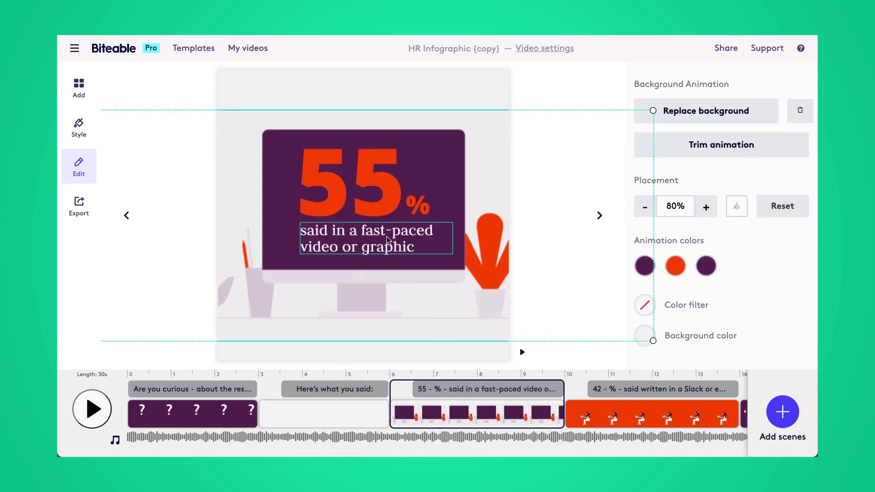
left_click(371, 197)
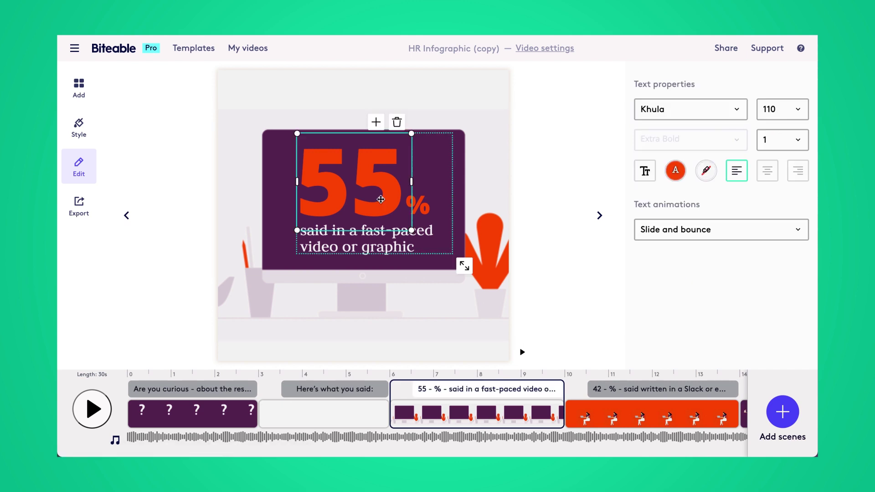
left_click(371, 196)
type("95")
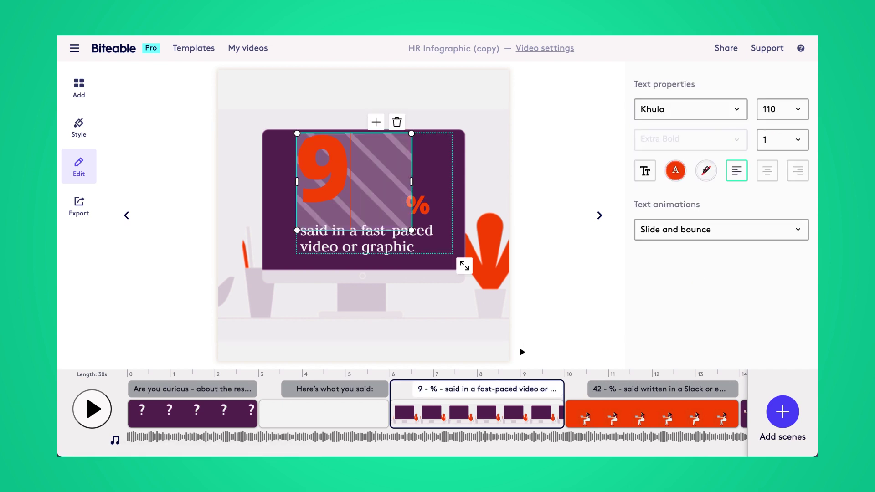
- Retype the caption as 'said they would recommend Biteable as a great place to work' at size 15
left_click(375, 245)
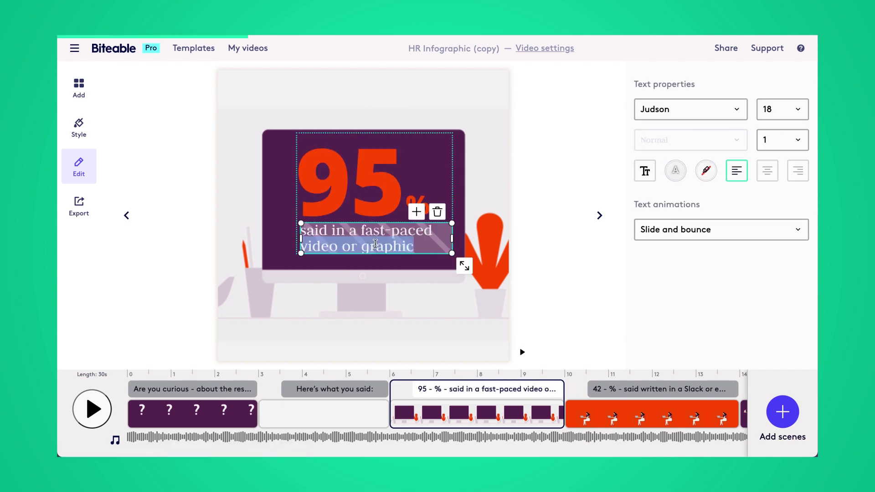
left_click(410, 245)
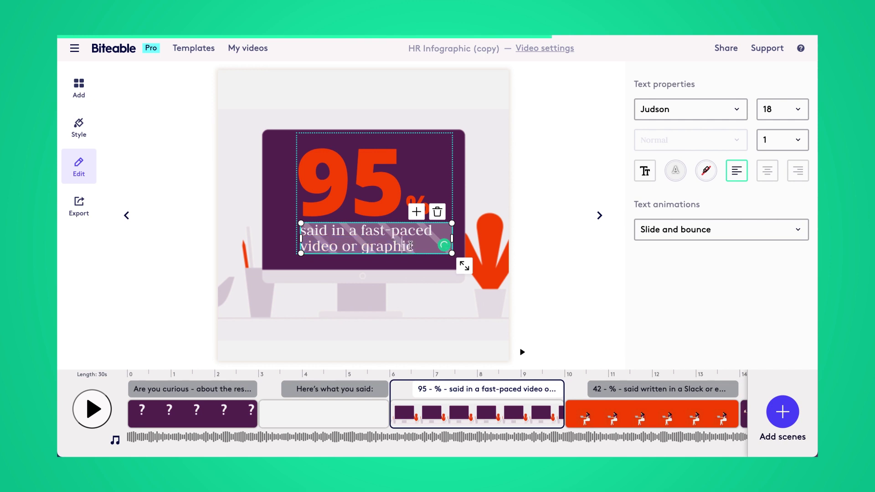
triple_click(337, 233)
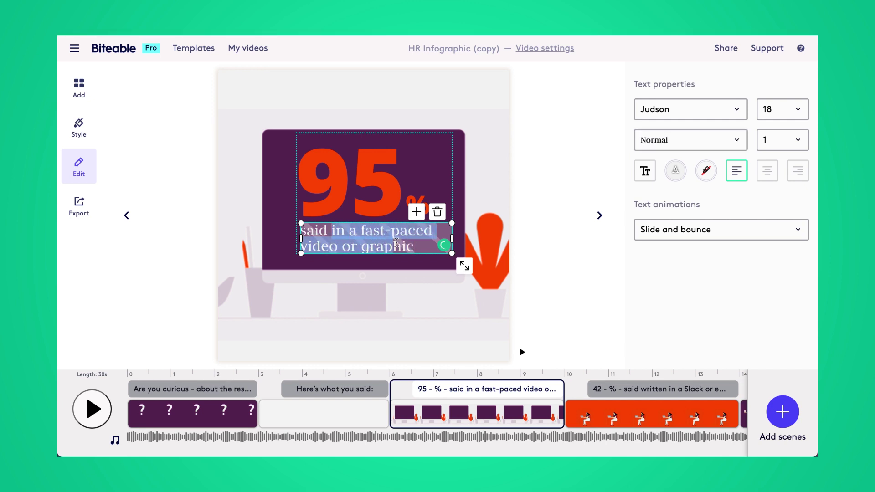
type("said they")
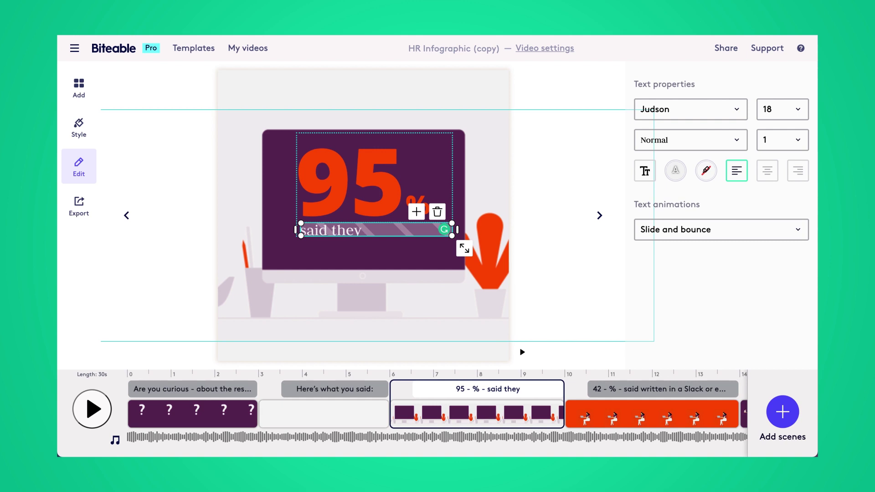
type(" would re")
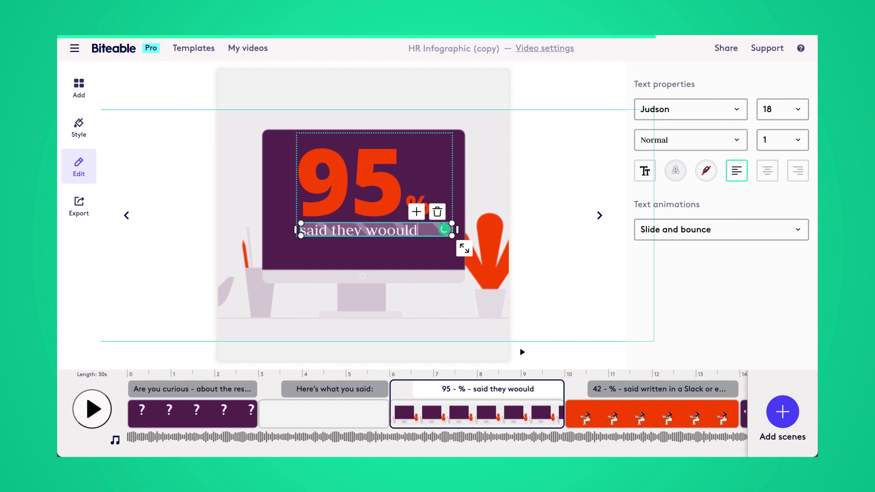
type("commend Biteable as a great place to work")
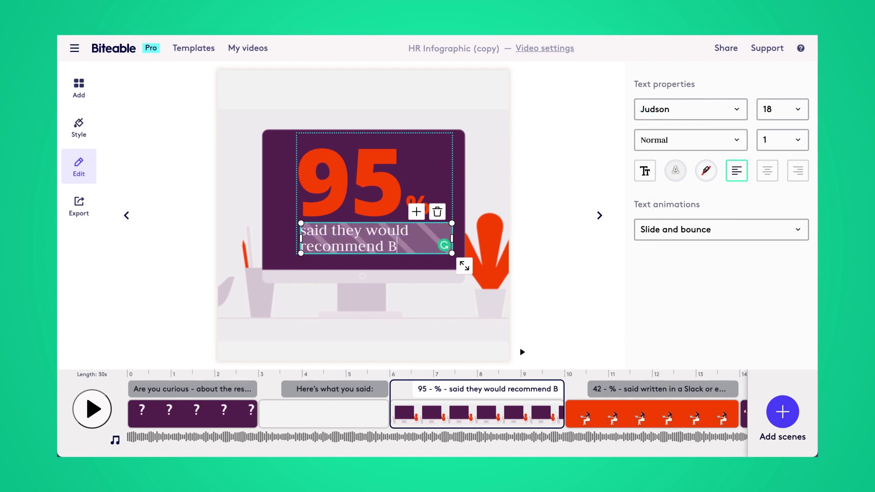
left_click(797, 115)
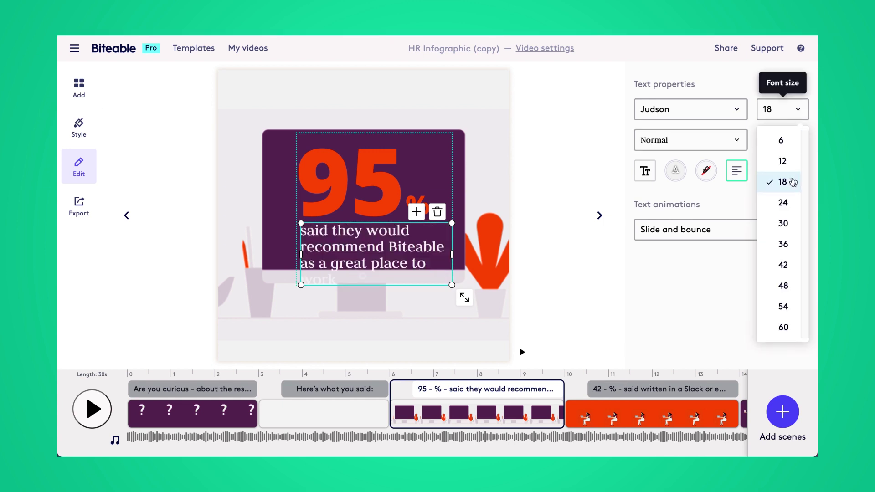
left_click(777, 109)
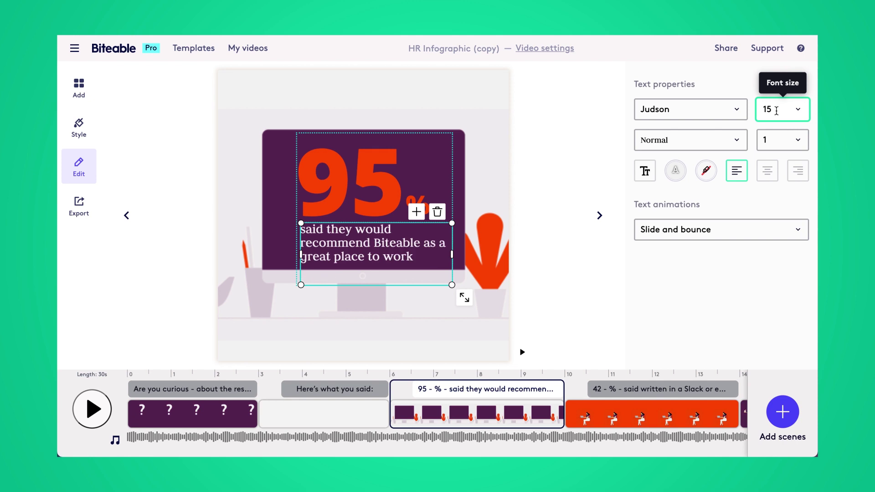
- Change the fourth scene's 42 figure to 98
left_click(585, 414)
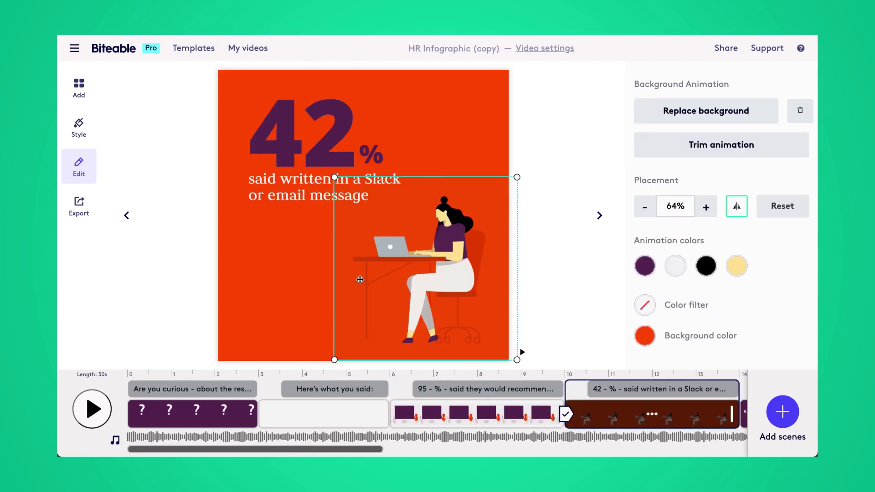
left_click(298, 152)
double_click(298, 153)
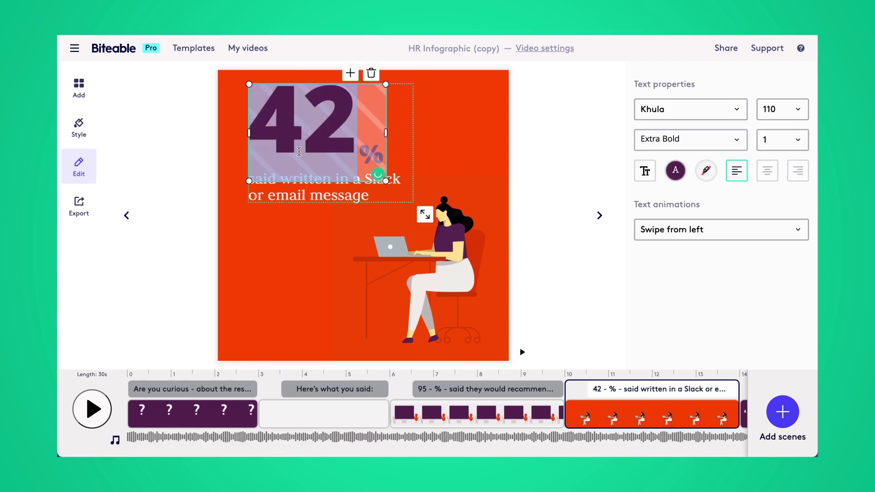
type("98")
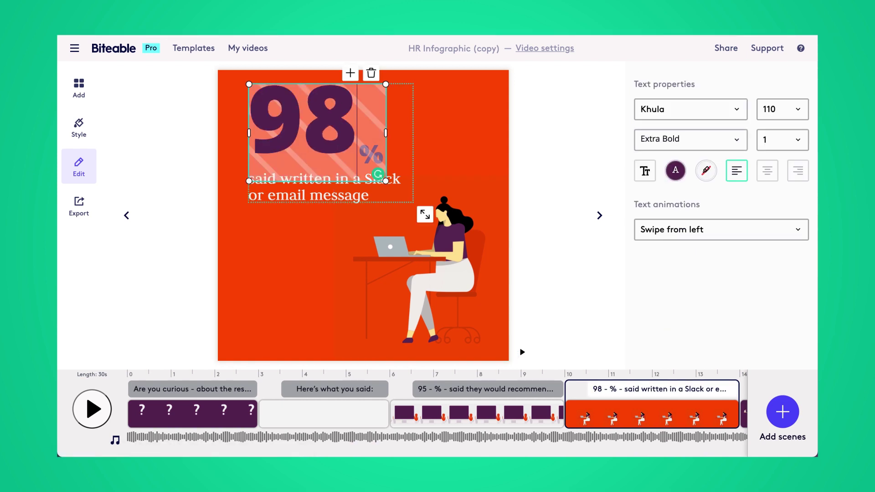
- Reword its caption to 'said they're extremely satisfied with their working conditions'
left_click(305, 202)
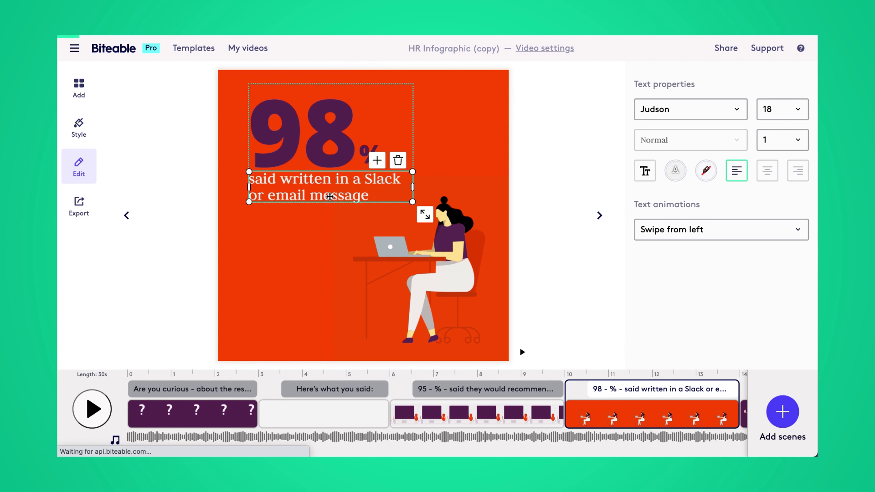
double_click(331, 195)
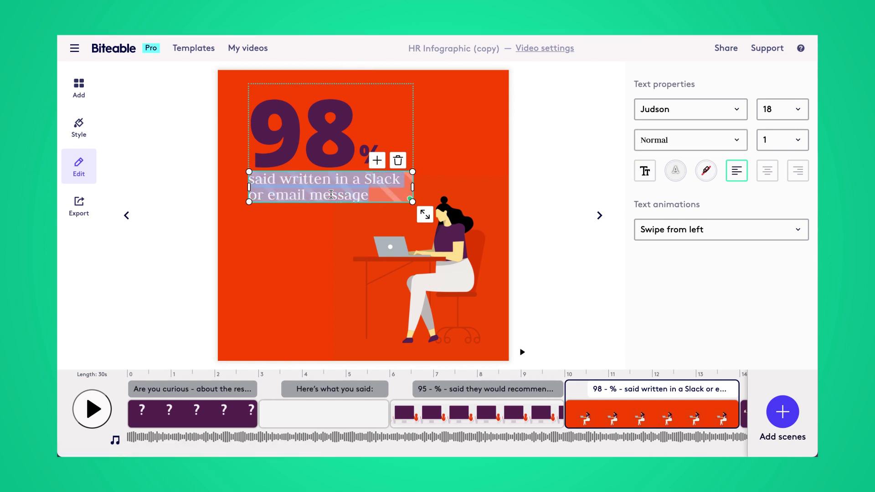
type("said they're")
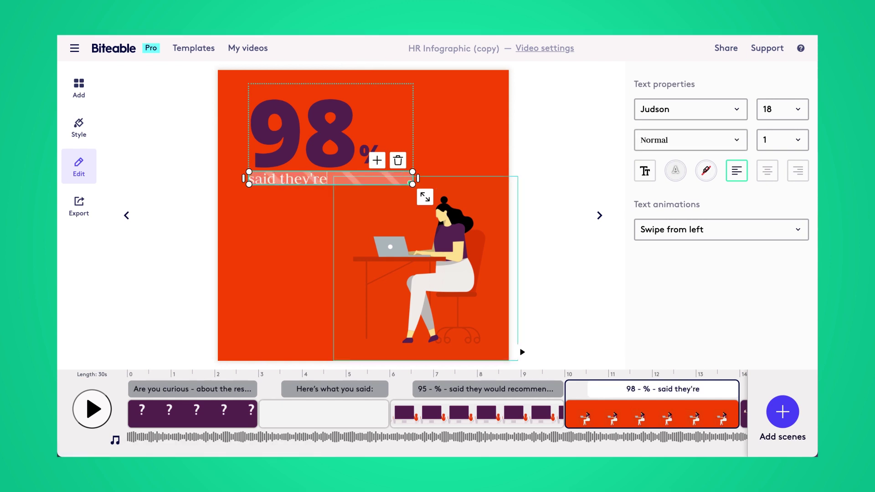
type(" extremely sat")
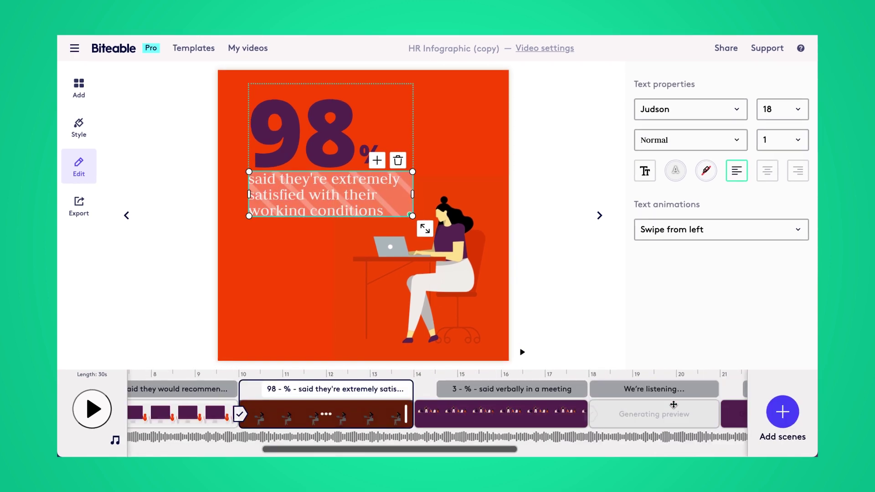
left_click(532, 408)
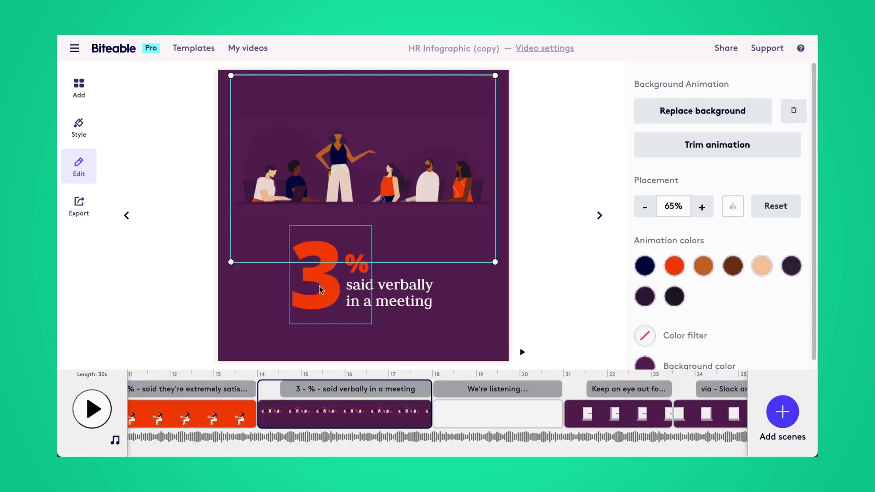
- Caption the 4% scene 'said they are actively looking for a new job'; replace 'video and written updates' with 'more team events'
left_click(389, 298)
type("said they are actively looking for a new job")
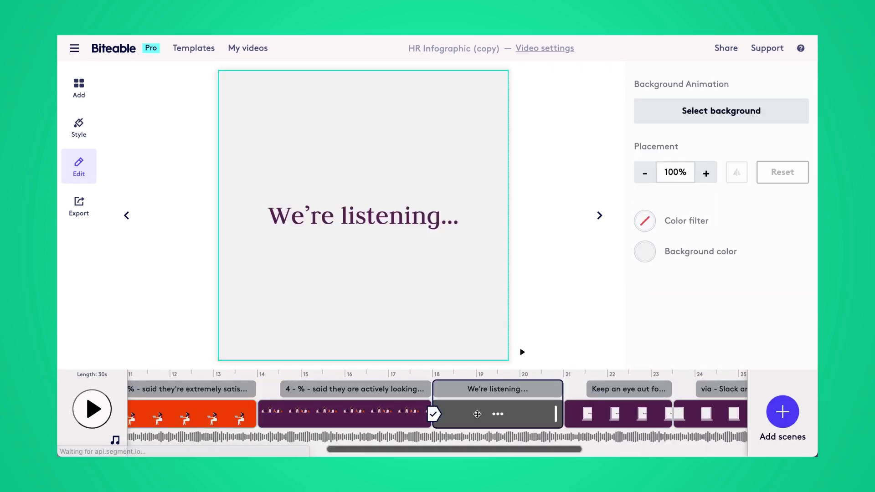
left_click(353, 237)
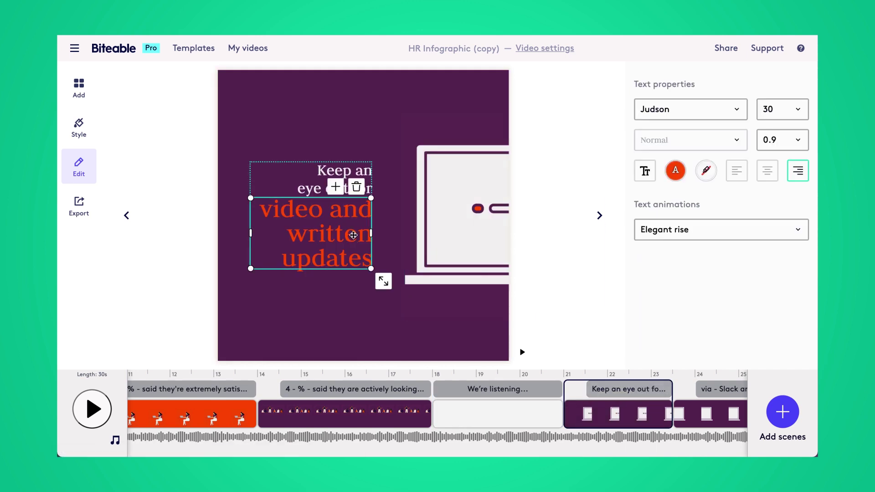
left_click(270, 214)
left_click_drag(262, 212, 359, 256)
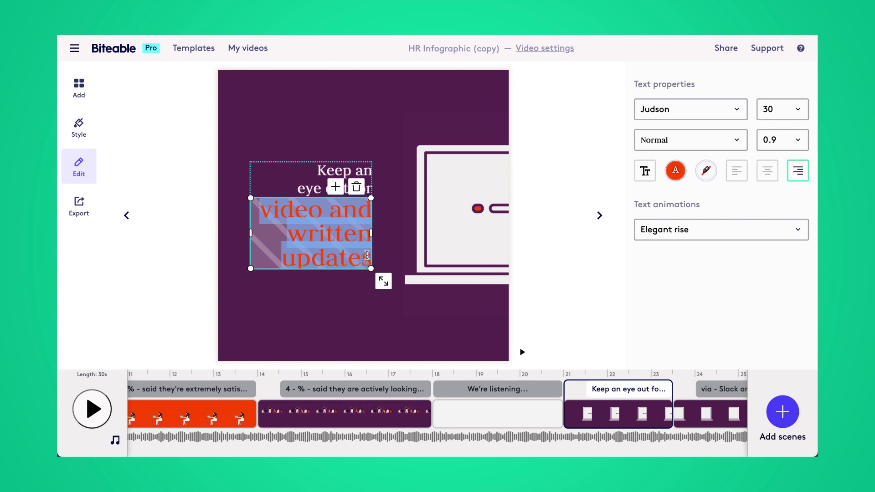
type("more")
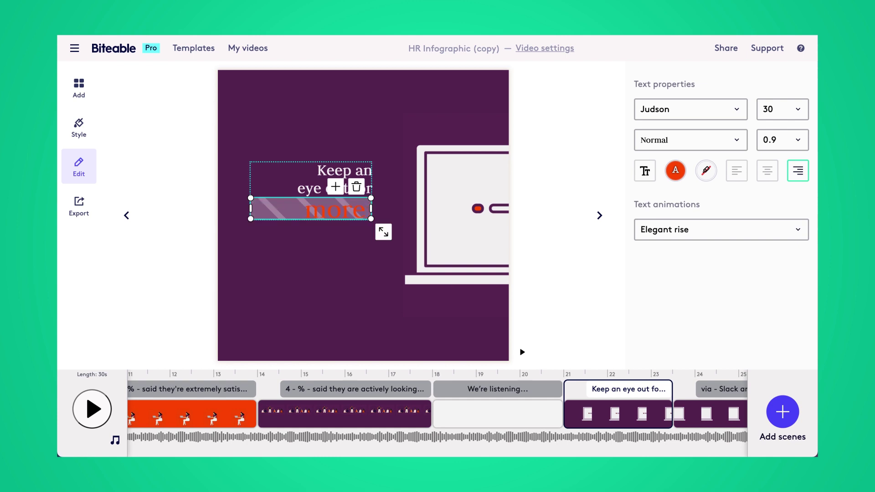
type(" team events")
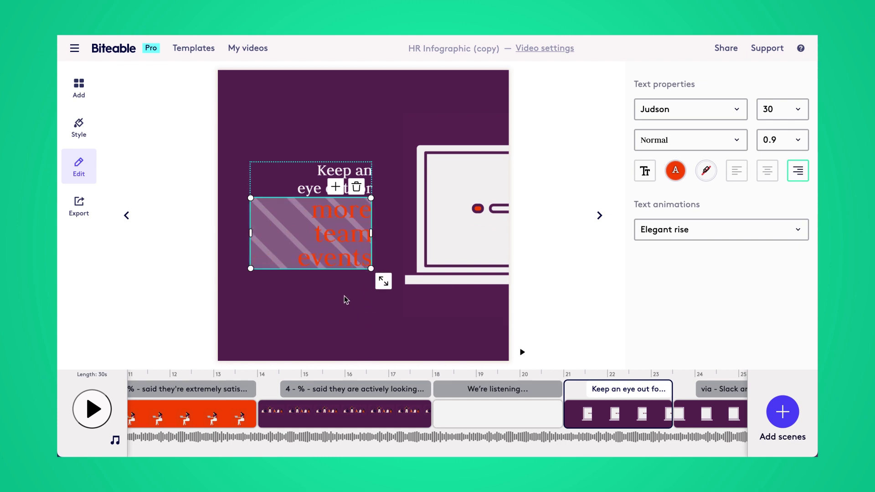
left_click(344, 296)
scroll(617, 395, "right", 1)
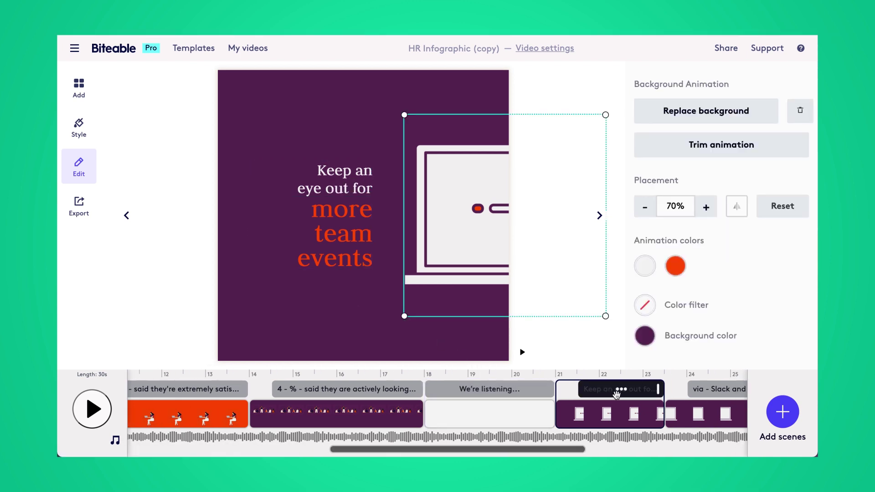
scroll(616, 394, "right", 5)
- Change 'email' to 'in-person' in the via Slack scene and widen the text box to one line
left_click(540, 411)
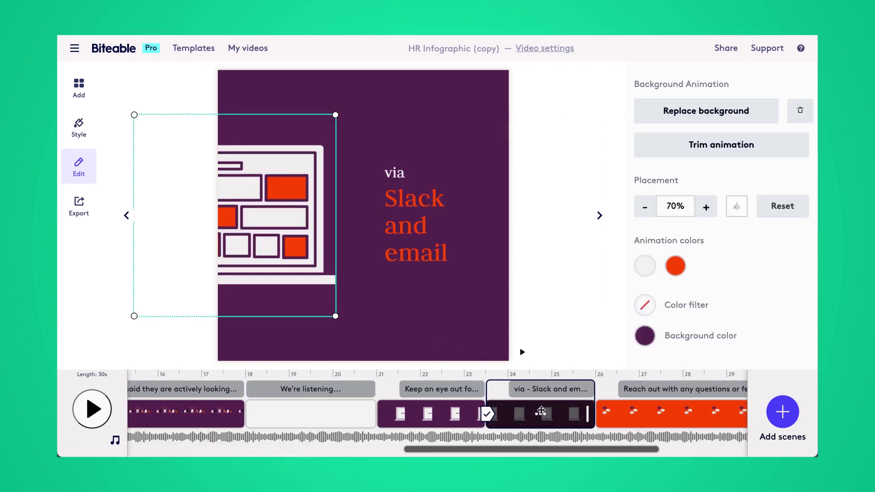
left_click(425, 250)
double_click(427, 254)
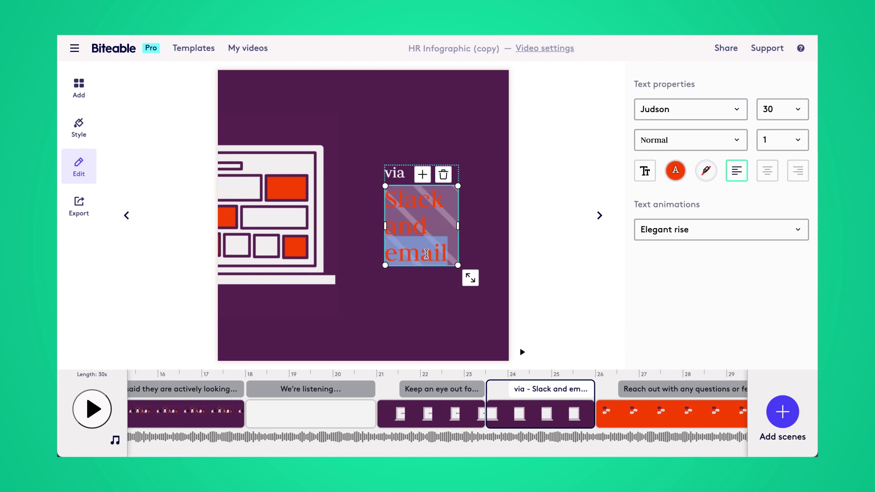
type("in-person")
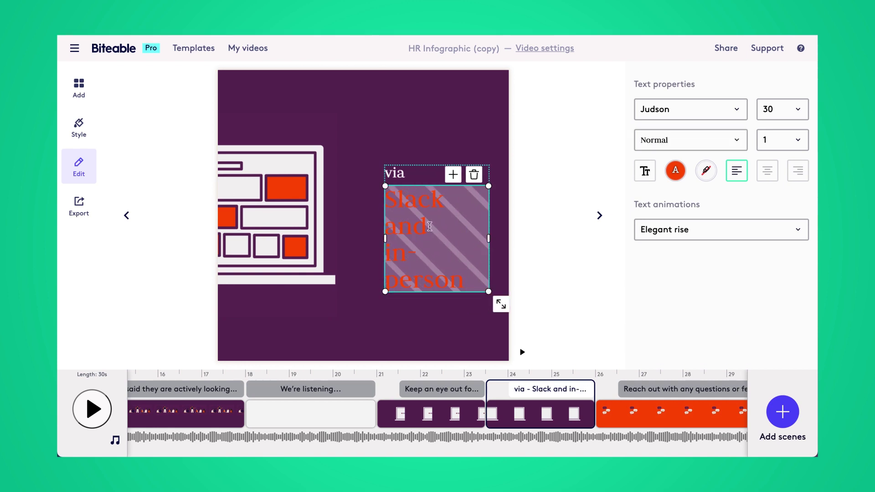
left_click(353, 306)
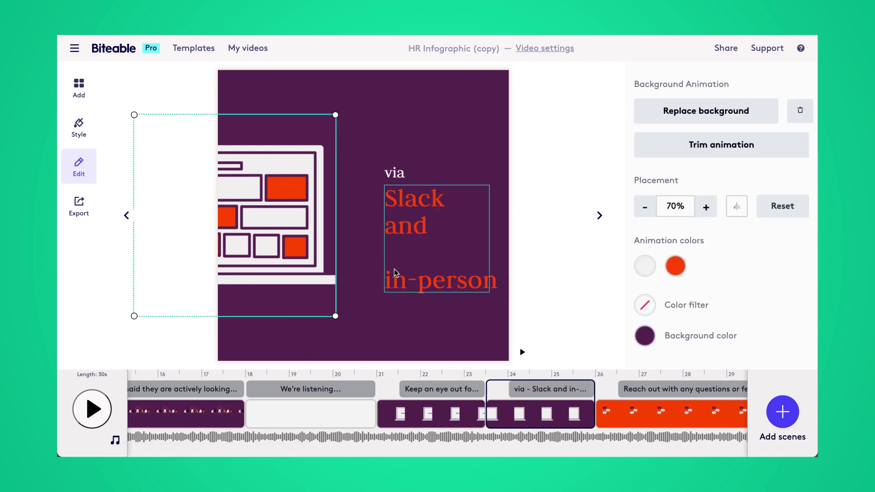
left_click(483, 242)
left_click_drag(489, 237, 506, 238)
left_click(389, 324)
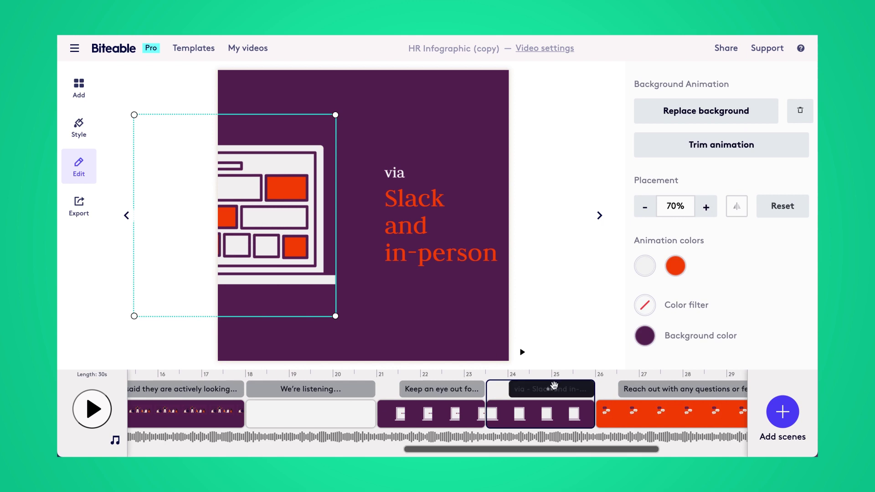
- Select the closing Reach out scene and bring up the Style overview of all scenes
scroll(565, 394, "right", 5)
left_click(565, 394)
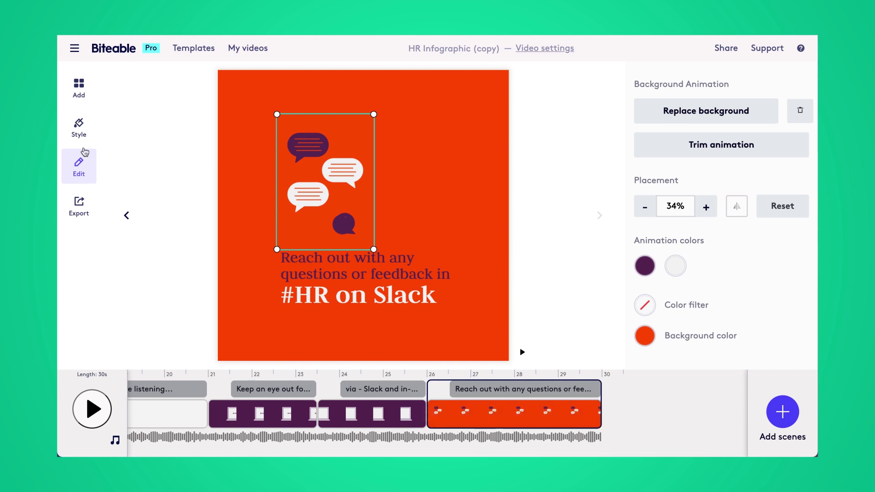
left_click(79, 130)
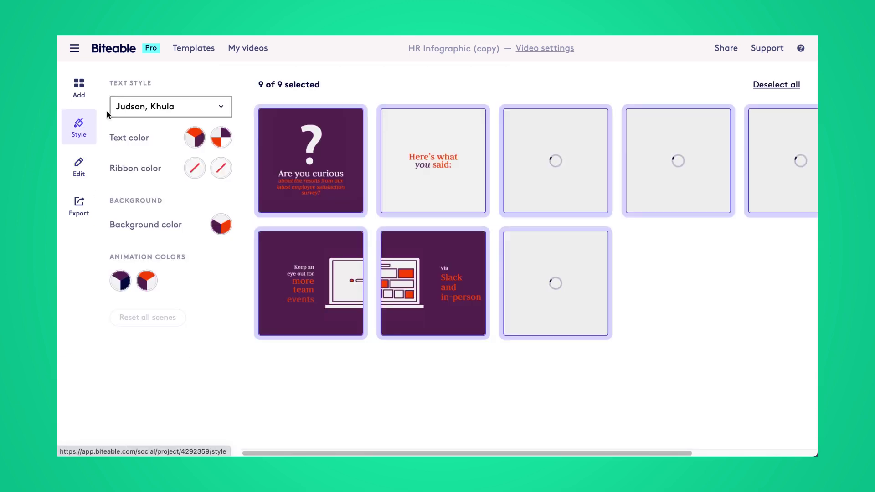
- Give the 98% and HR on Slack scenes a green background
left_click(758, 86)
left_click(670, 193)
left_click(543, 287)
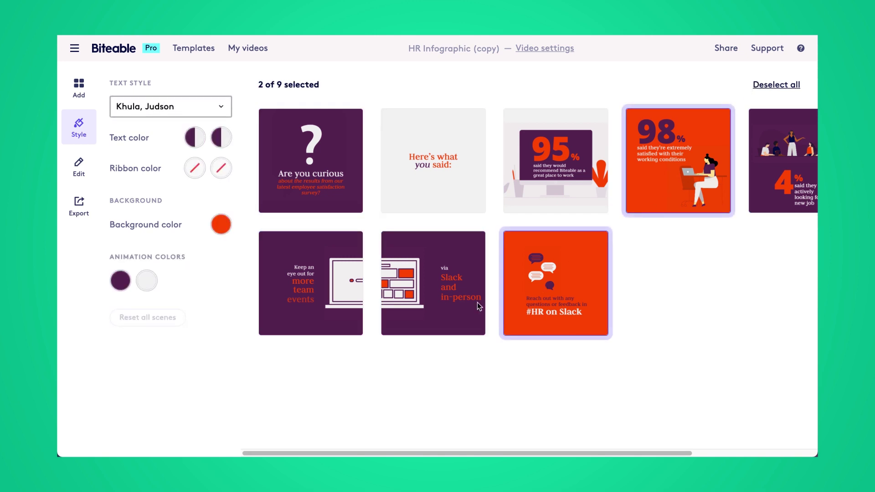
left_click(220, 224)
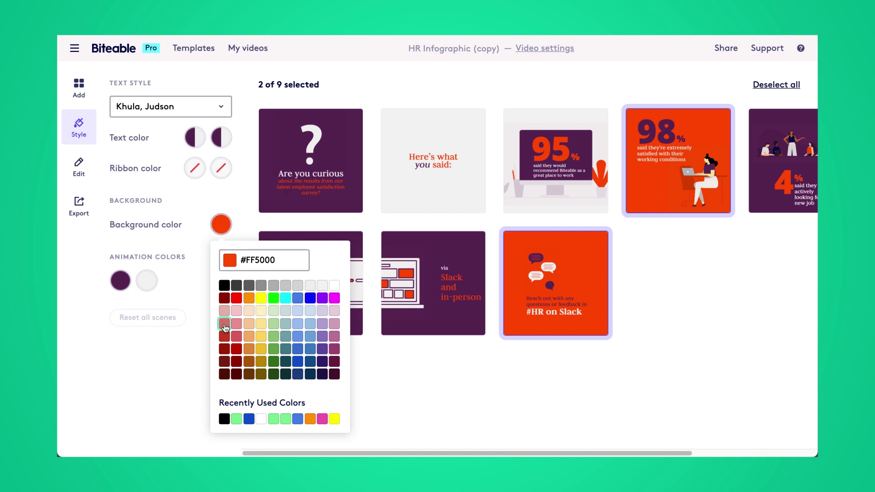
left_click(275, 340)
key("Escape")
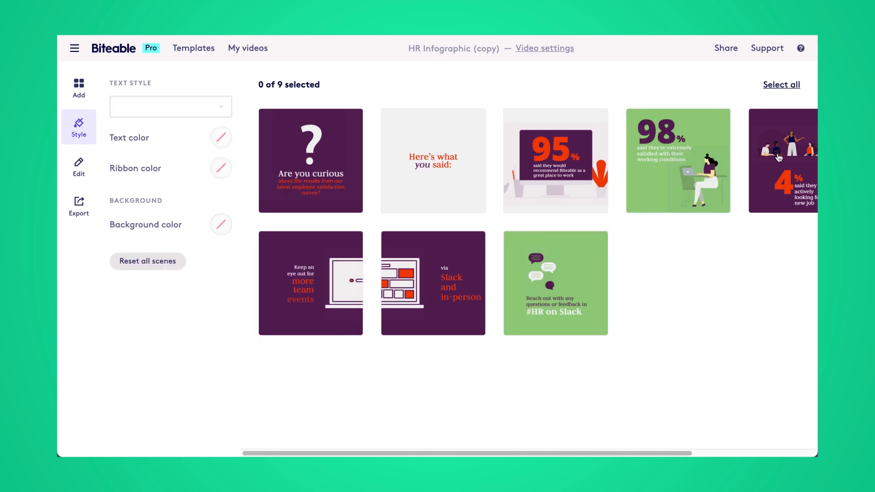
left_click(439, 248)
- Set the backgrounds of the four selected scenes, including Are you curious, to light purple #B4A7D5
left_click(314, 278)
left_click(290, 190)
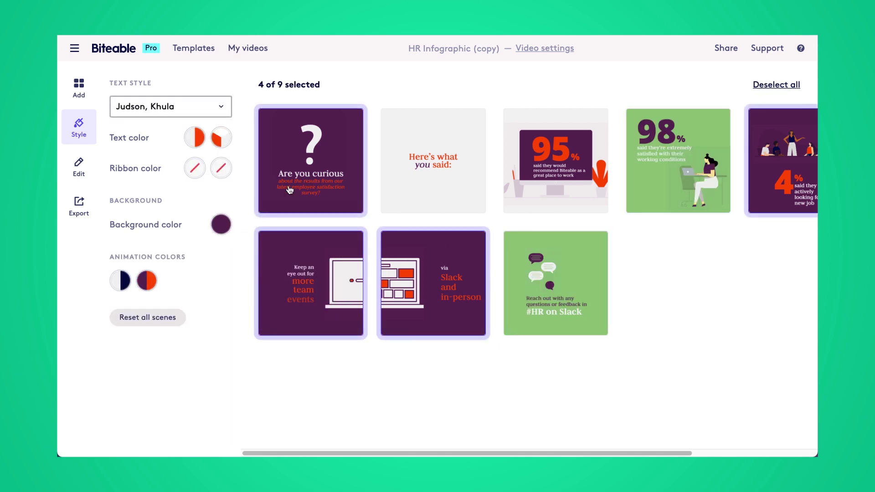
left_click(221, 225)
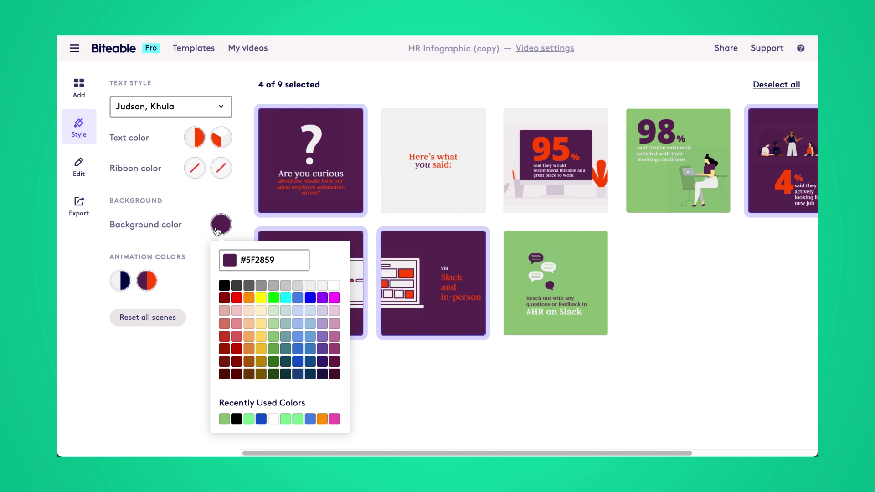
left_click(323, 325)
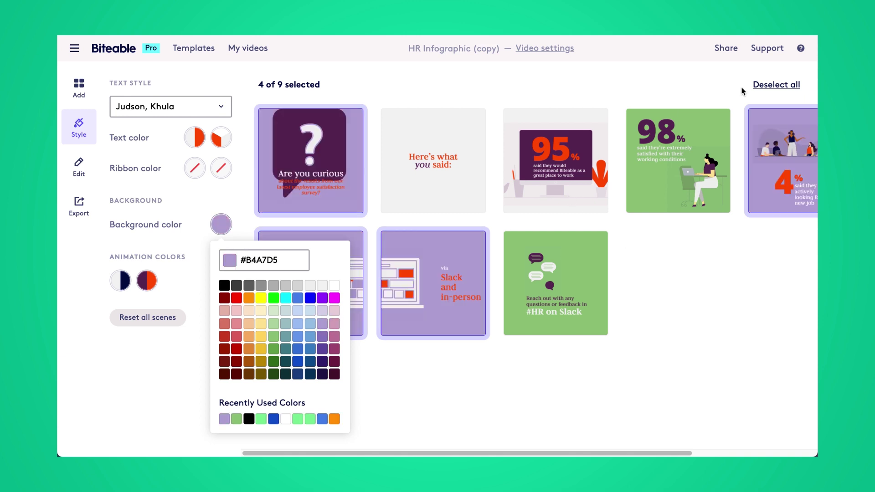
- Make the 95% and Are you curious scenes' animation accents lavender
left_click(774, 84)
left_click(578, 155)
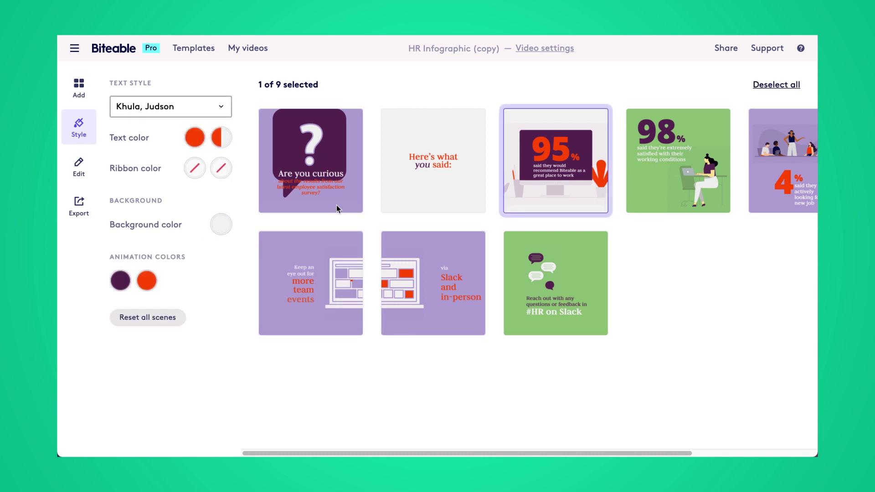
left_click(121, 283)
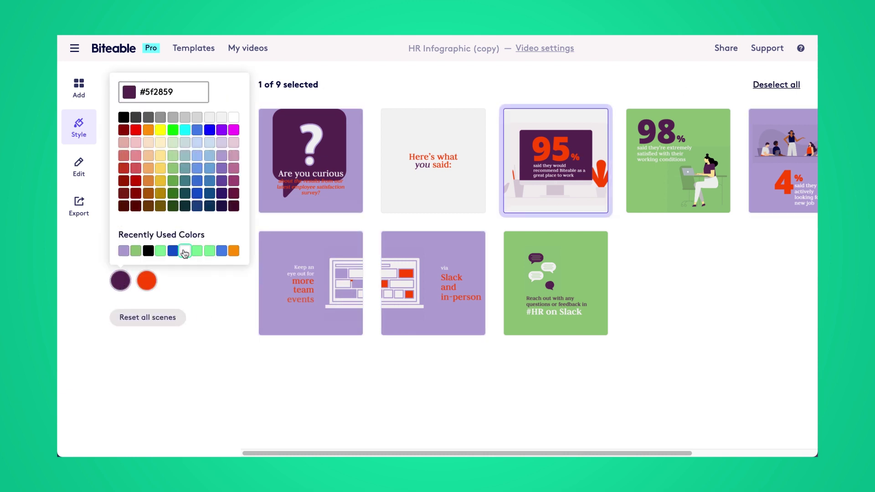
left_click(124, 251)
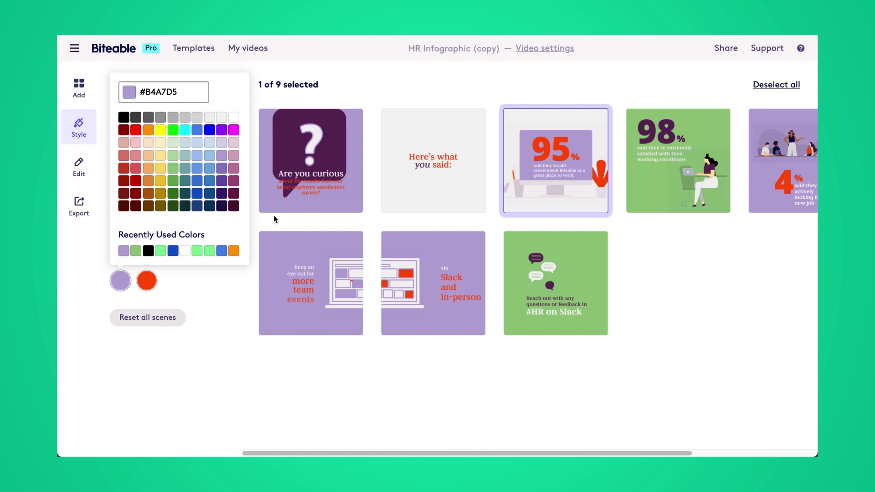
left_click(291, 186)
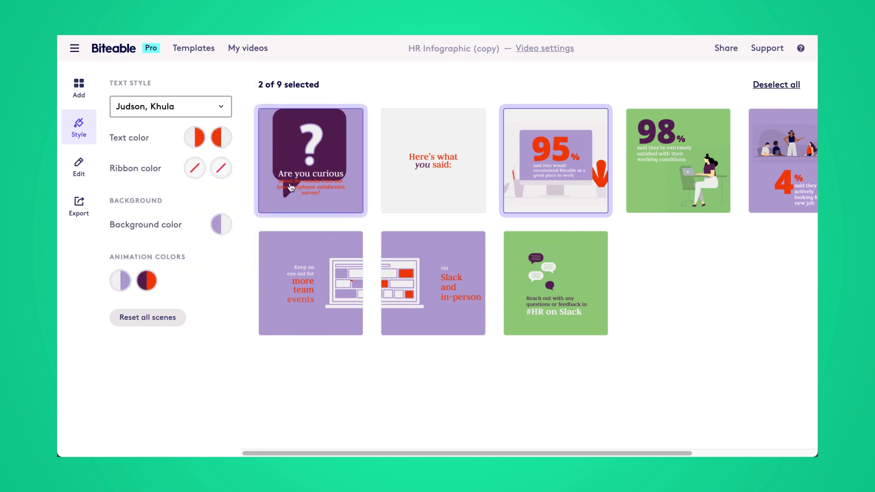
left_click(536, 186)
left_click(155, 278)
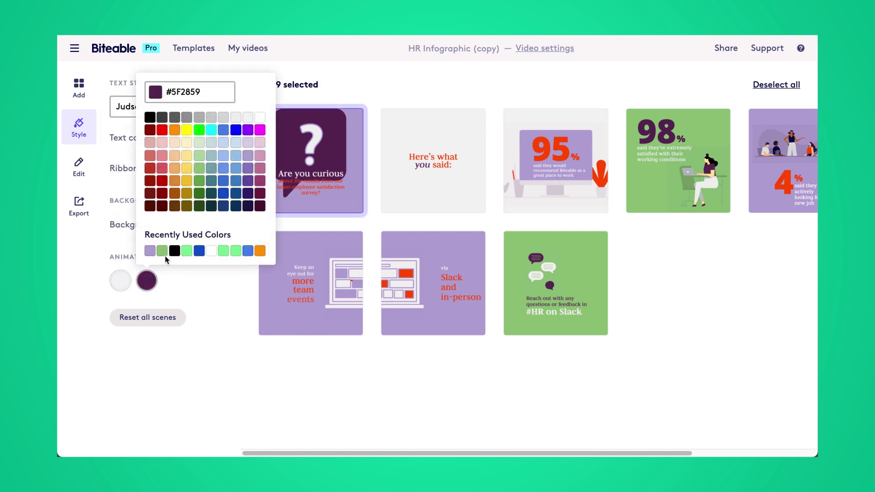
left_click(149, 251)
- Turn the red animation accents of the 95% and via Slack scenes green (#93C47D)
left_click(775, 84)
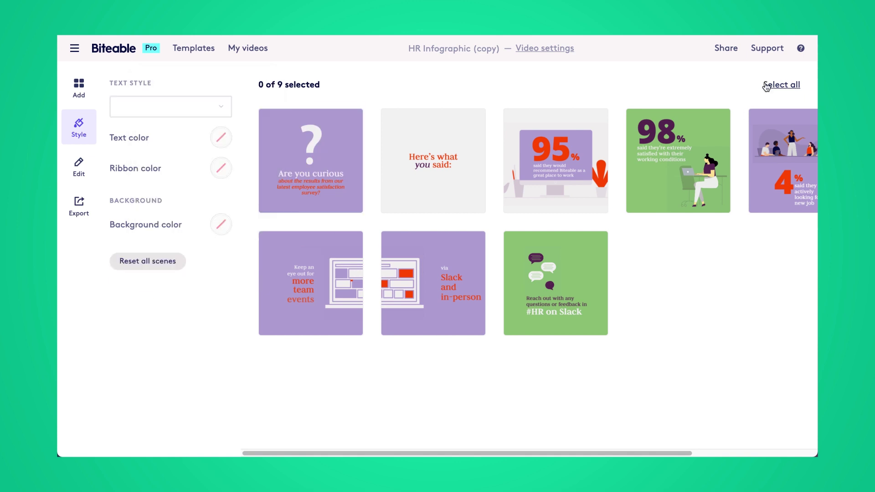
left_click(585, 160)
left_click(146, 281)
left_click(150, 251)
left_click(433, 283)
left_click(146, 280)
left_click(150, 251)
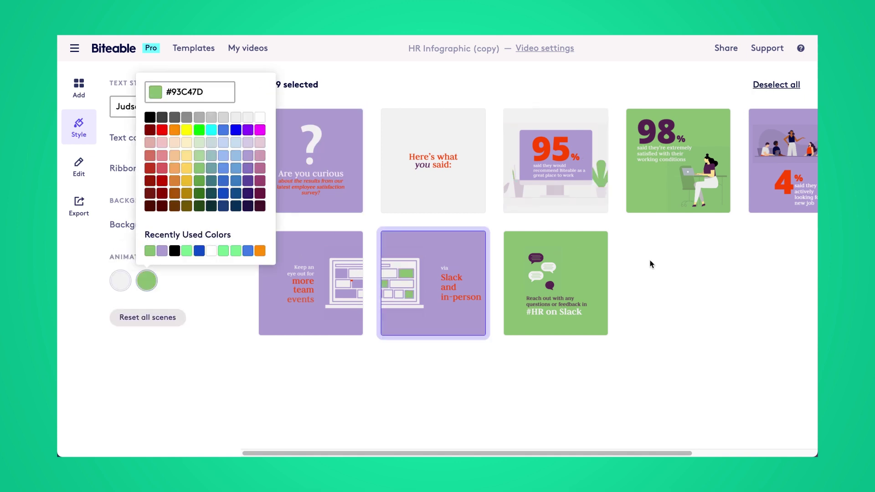
left_click(673, 271)
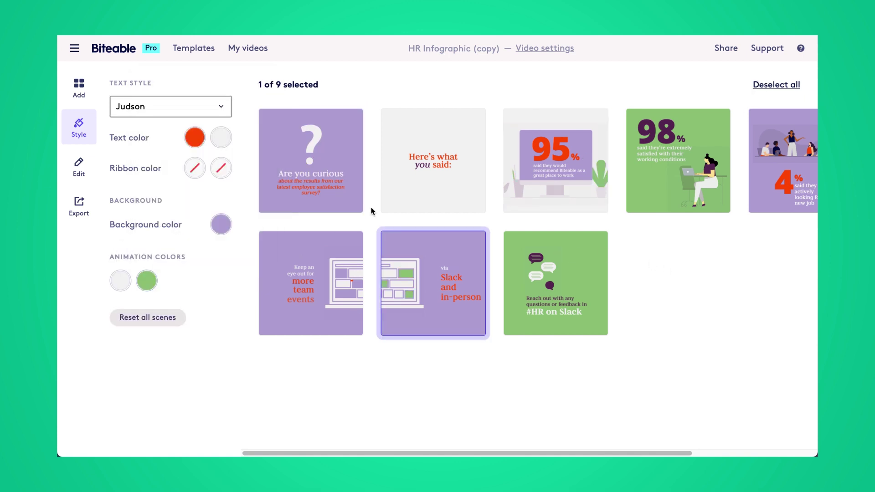
left_click(81, 174)
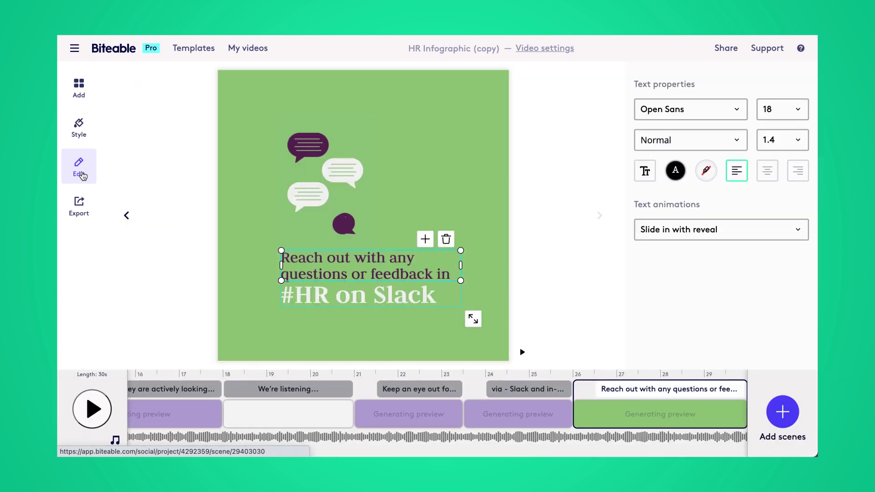
- Scroll the scene timeline back, checking a scene transition but keeping the current one
scroll(263, 417, "left", 2)
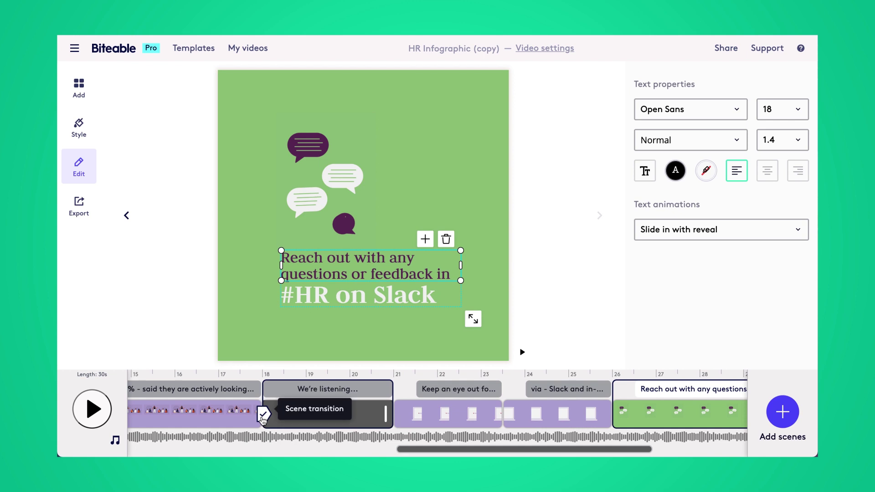
left_click(263, 415)
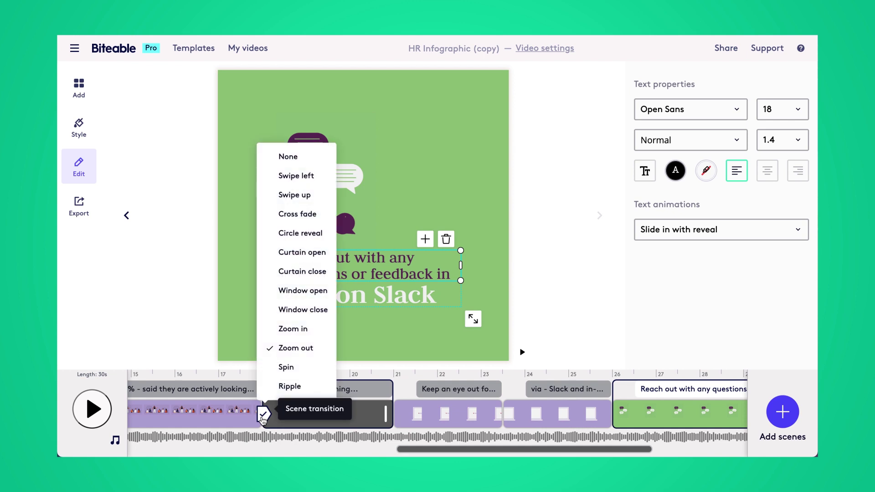
left_click(263, 416)
scroll(262, 416, "left", 10)
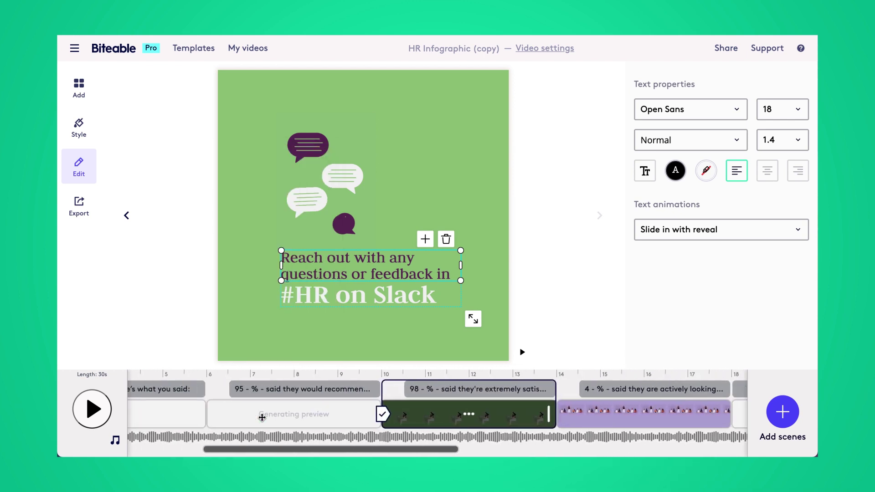
scroll(262, 418, "left", 2)
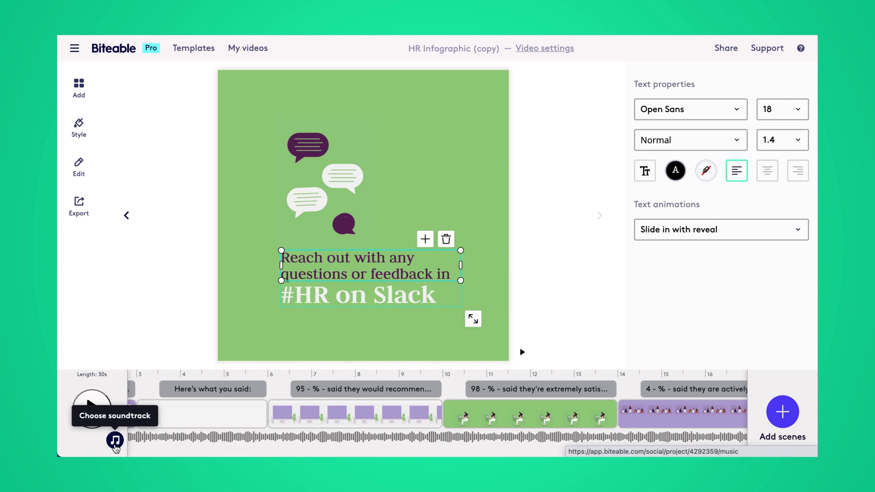
left_click(114, 440)
scroll(448, 352, "down", 5)
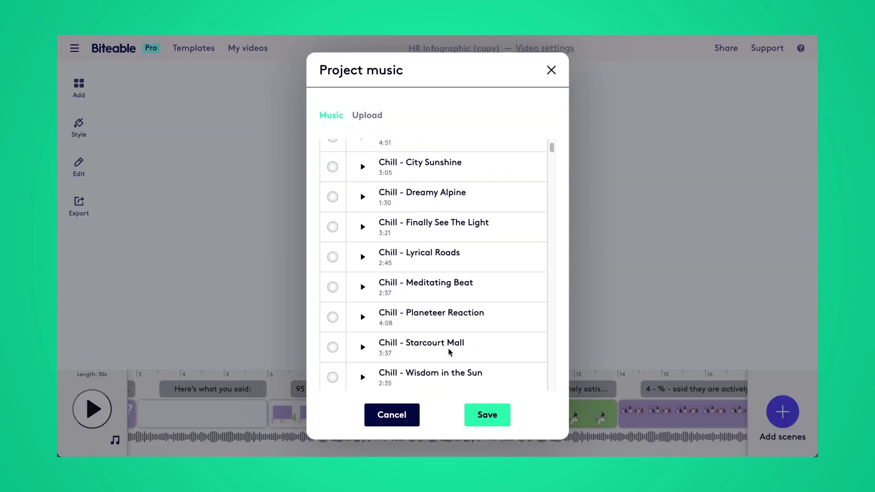
scroll(449, 352, "down", 3)
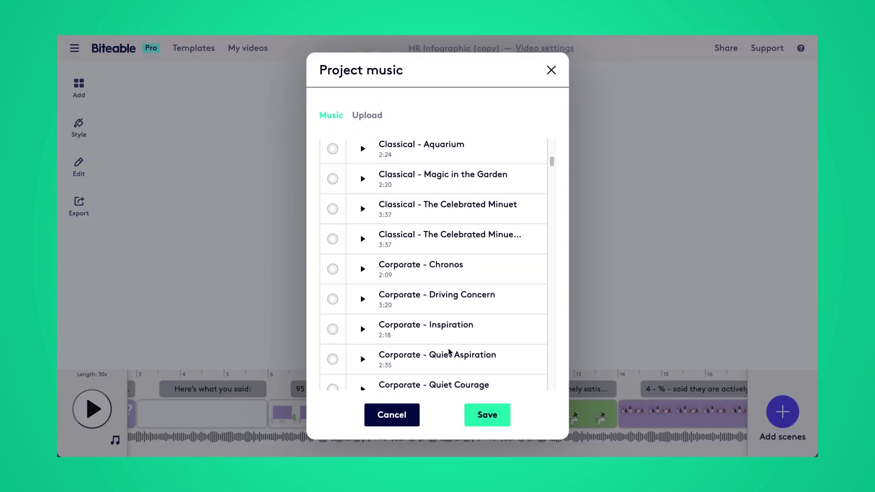
scroll(448, 351, "down", 4)
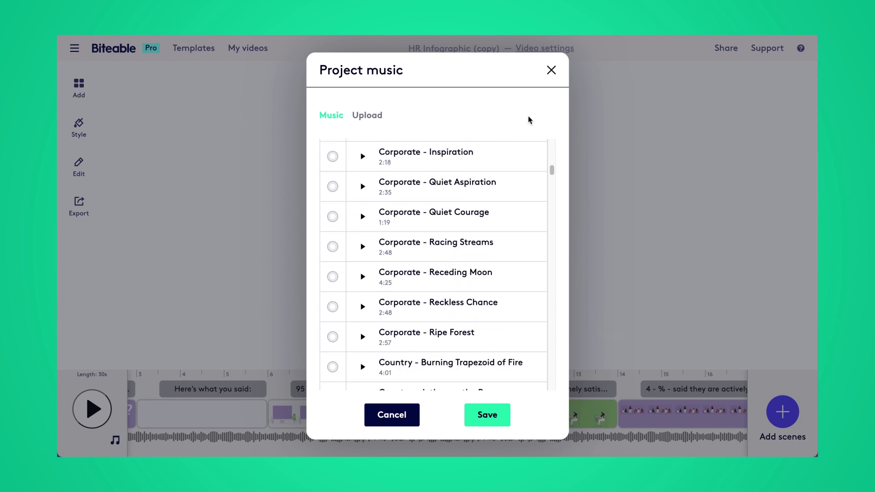
left_click(551, 68)
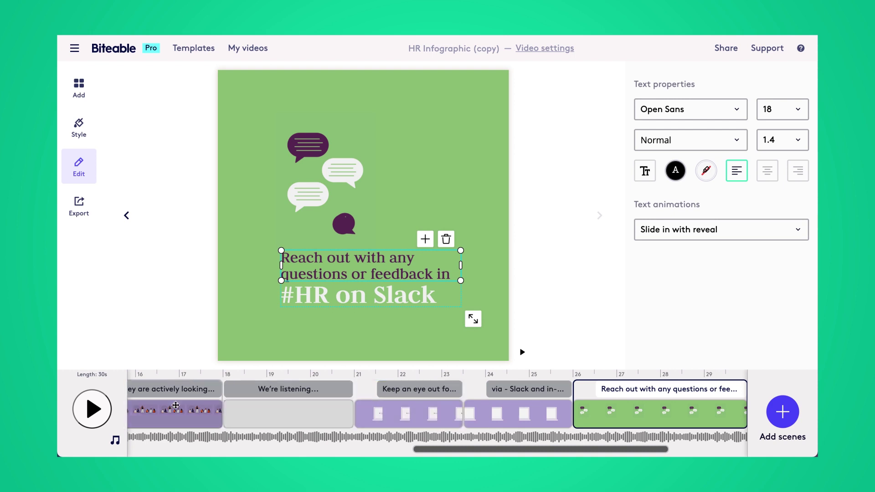
- Replace the 4% scene's background with Diverse workplace's Telehealth appointment, placed top centre
left_click(162, 416)
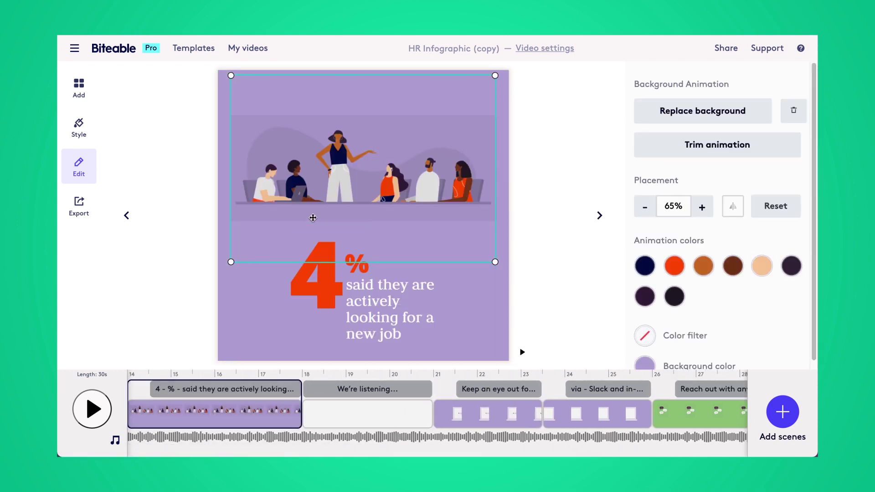
left_click(674, 115)
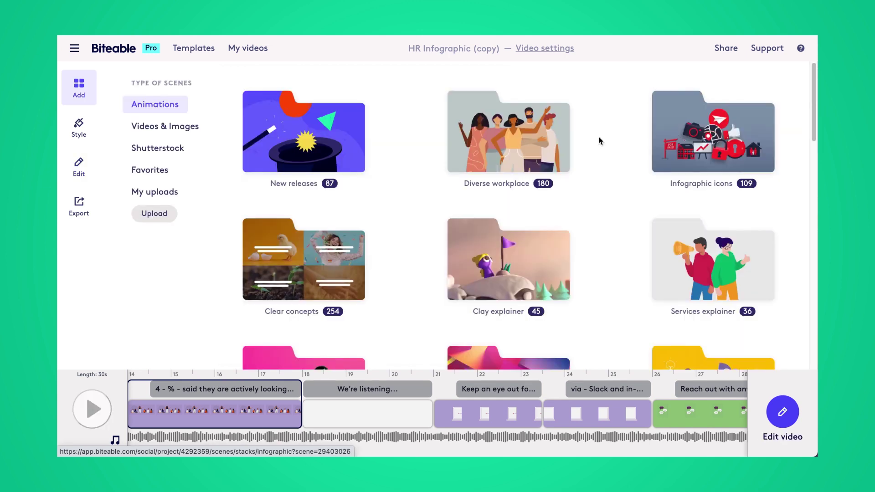
left_click(536, 158)
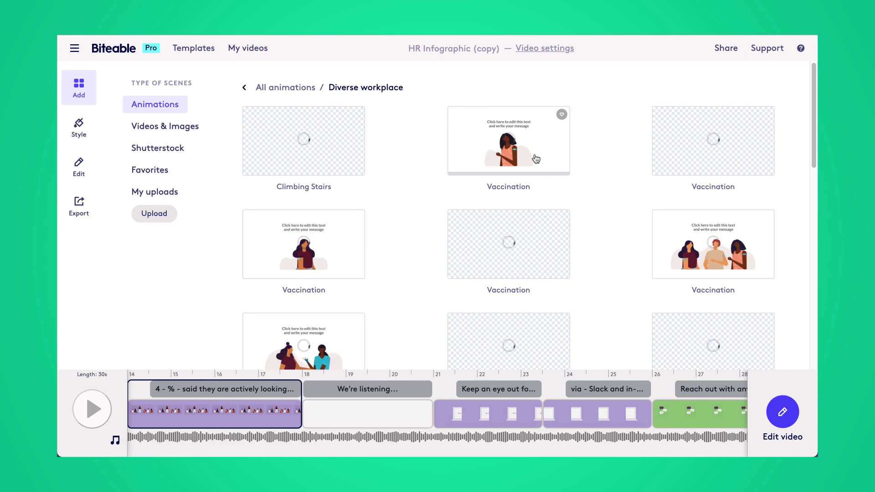
scroll(614, 285, "down", 2)
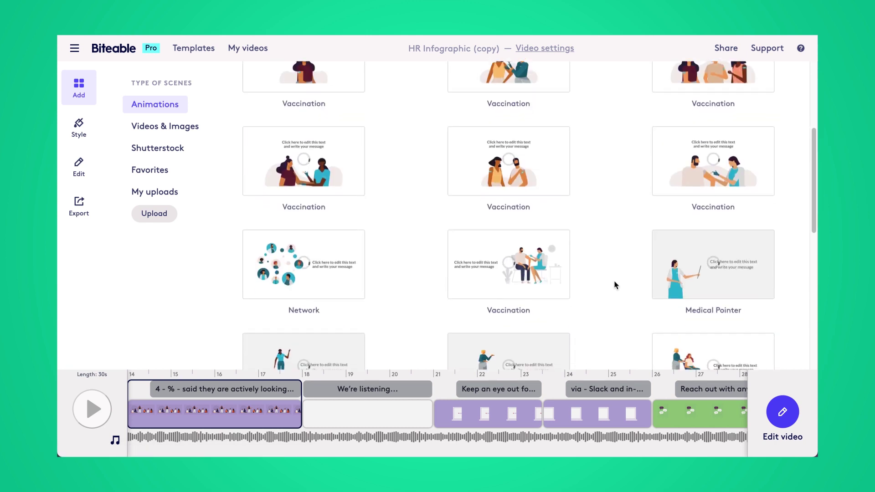
scroll(614, 285, "down", 4)
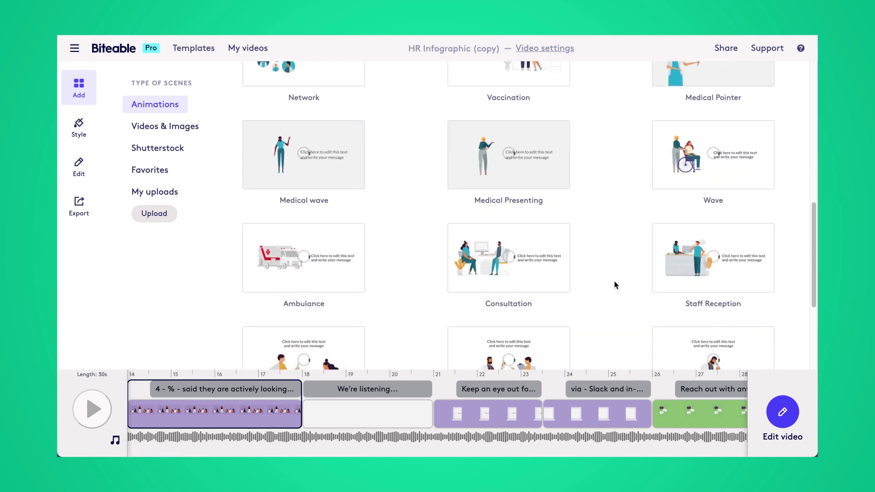
scroll(614, 285, "down", 4)
scroll(615, 286, "down", 1)
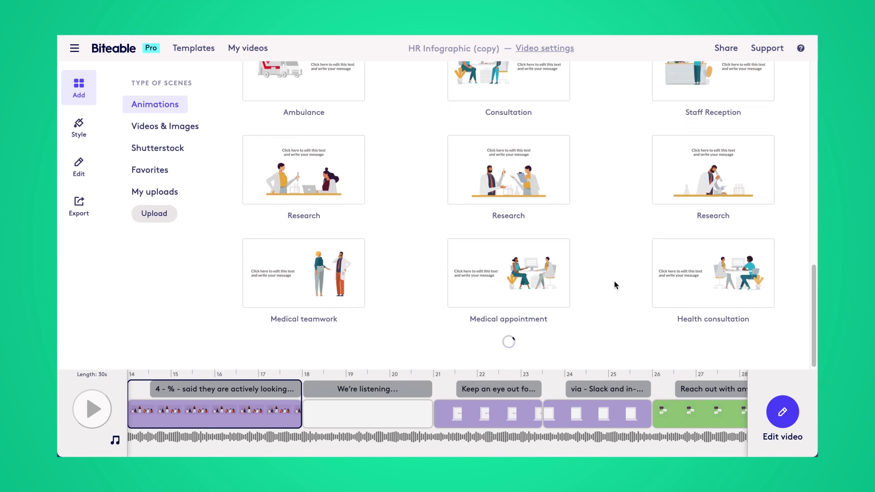
scroll(614, 285, "down", 3)
scroll(614, 285, "down", 4)
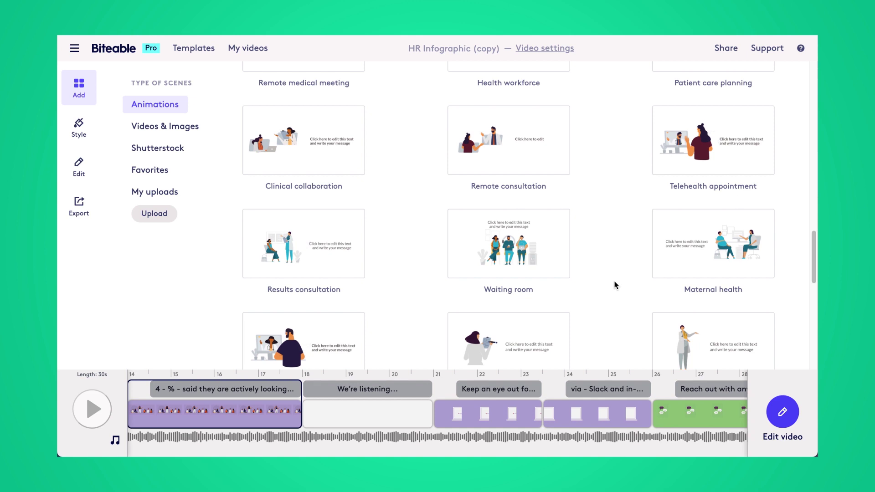
left_click(700, 148)
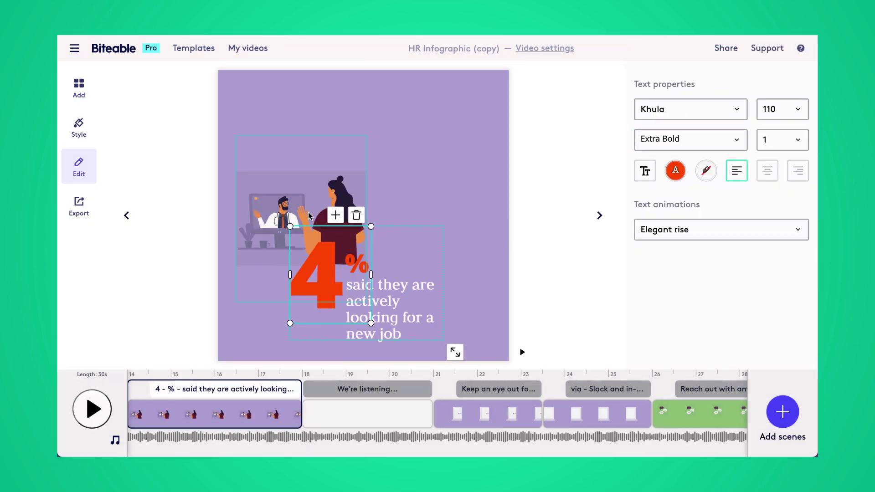
left_click_drag(297, 199, 359, 142)
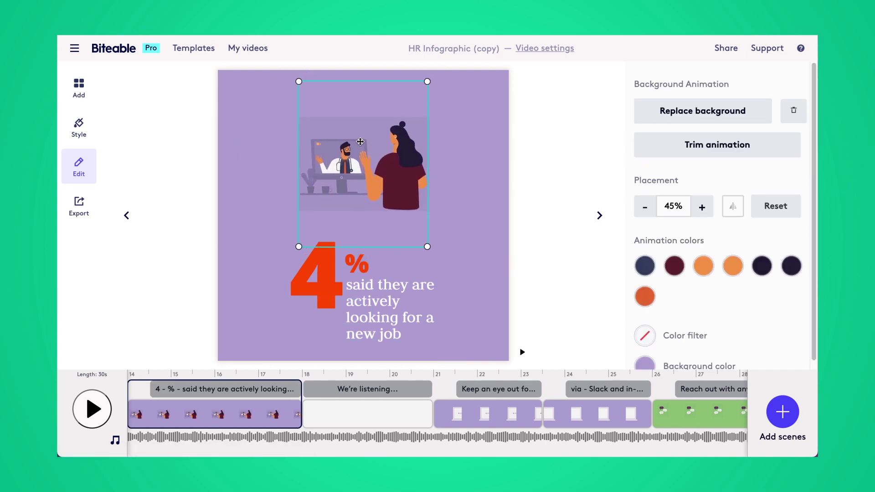
left_click(85, 210)
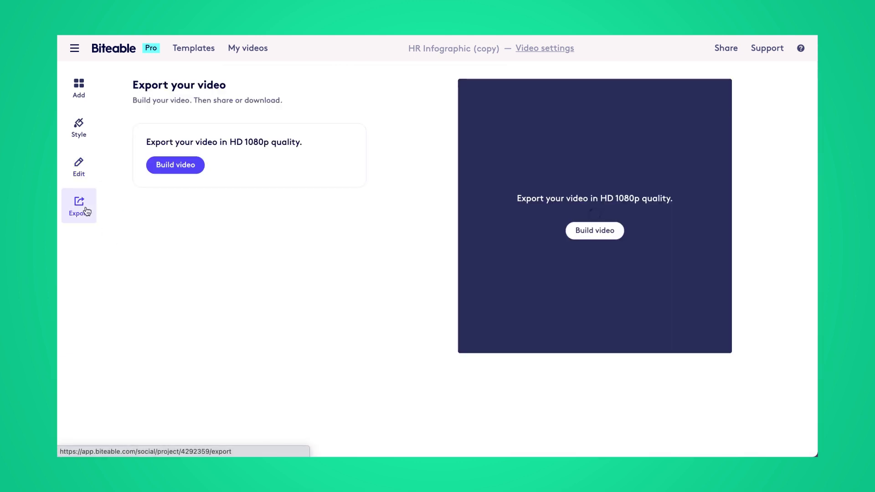
- Build the HD 1080p video and expand the views, completions and locations statistics
left_click(182, 168)
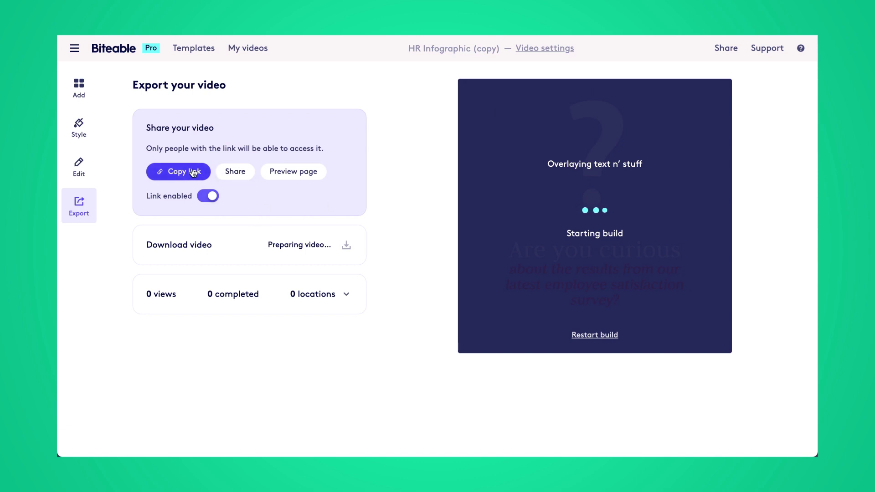
left_click(312, 287)
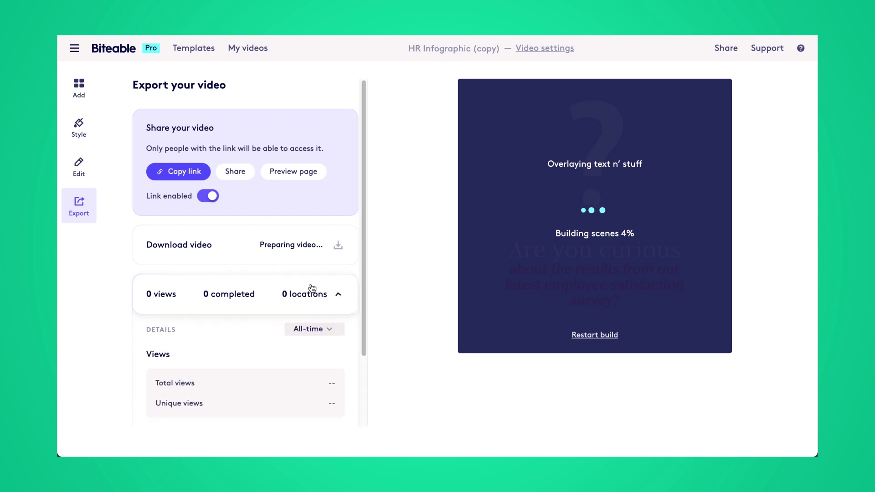
scroll(343, 354, "down", 2)
scroll(344, 354, "down", 3)
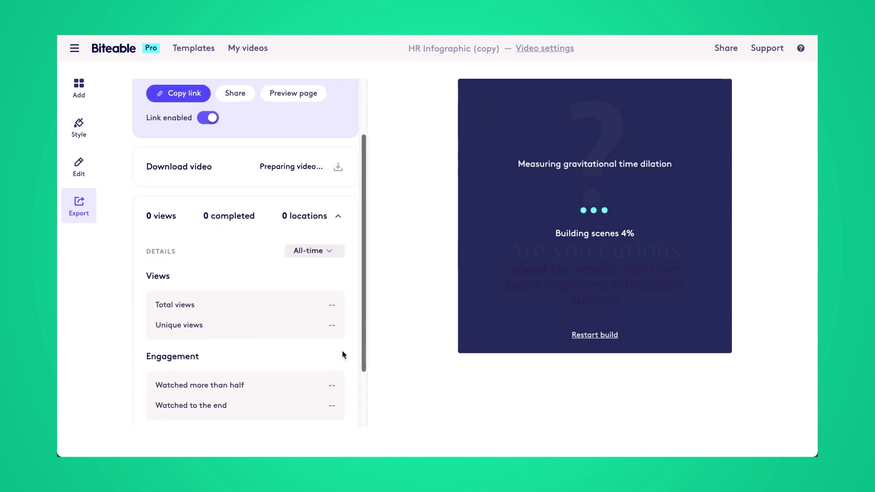